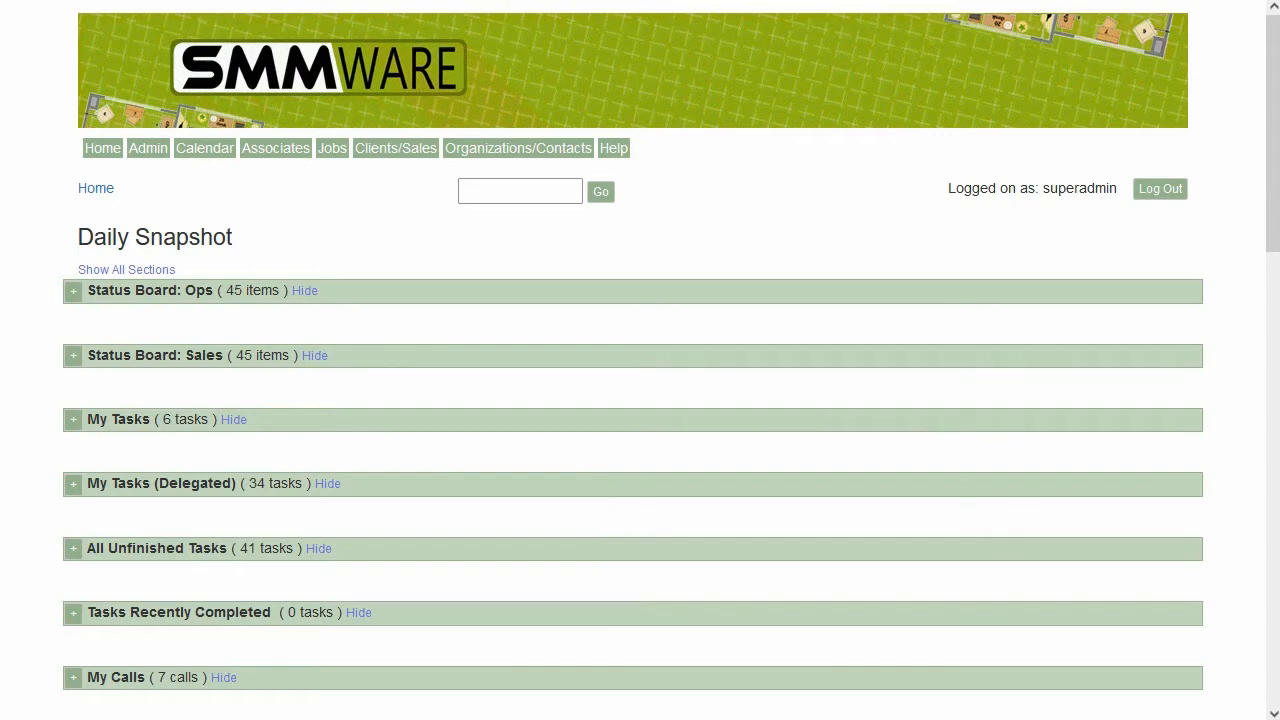
# - Open the Invoice Manager and select the client's Move Only job 552 for a new invoice
pyautogui.click(147, 152)
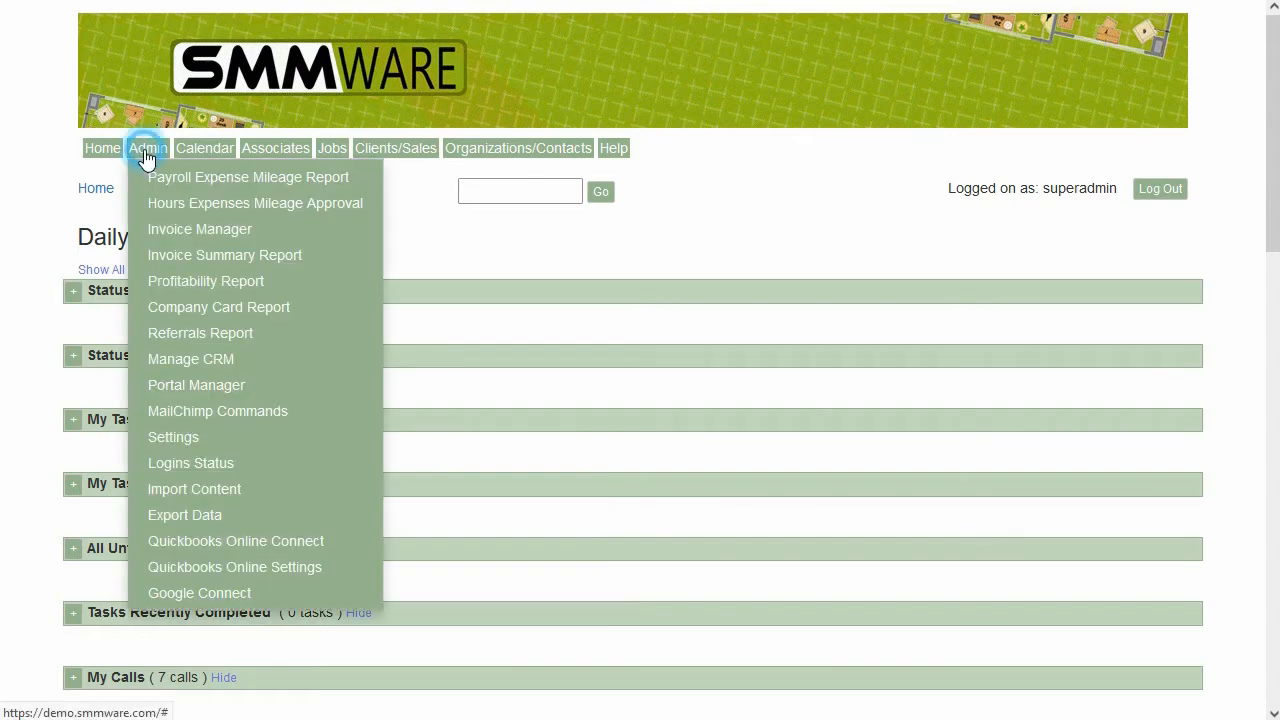
pyautogui.click(200, 229)
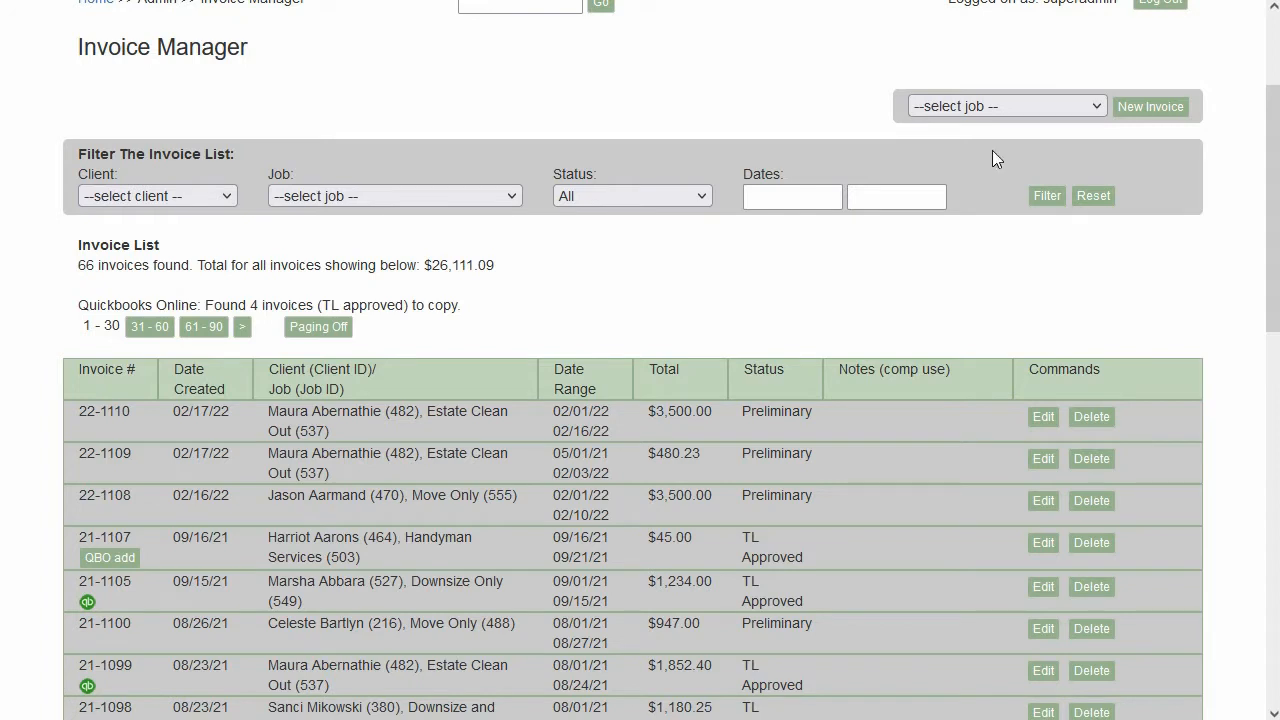
pyautogui.click(1016, 106)
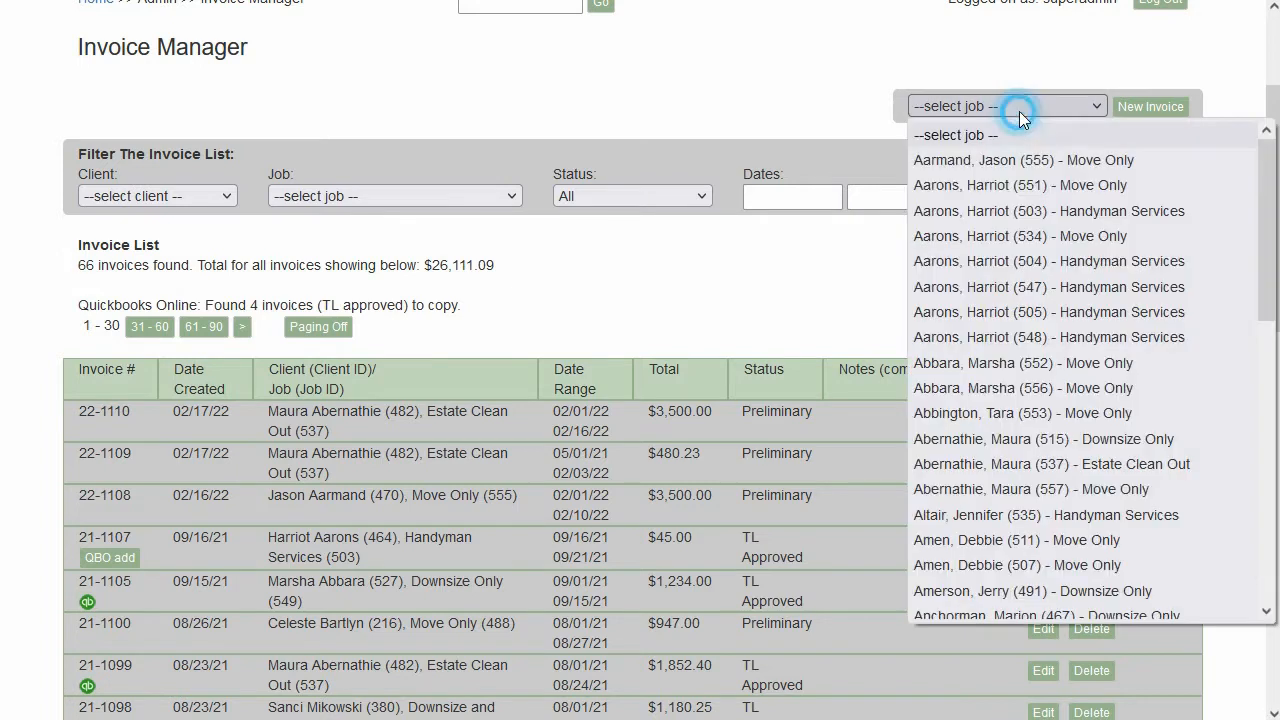
pyautogui.click(985, 360)
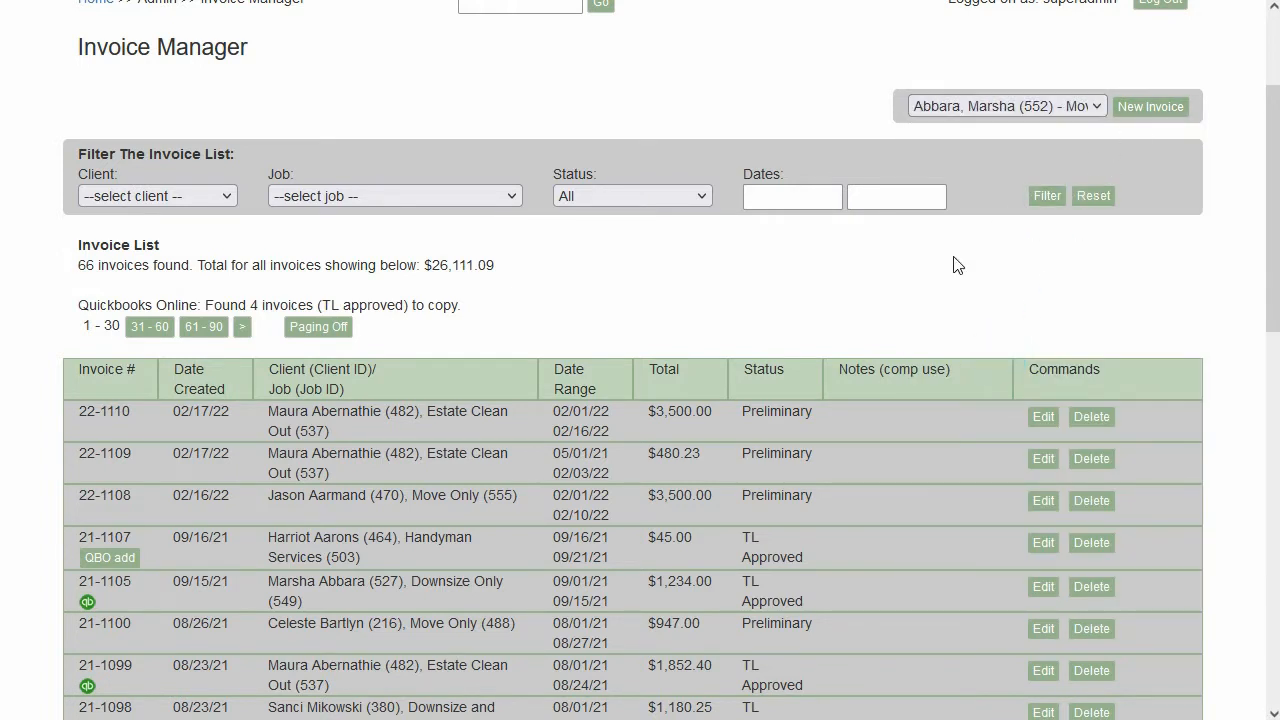
# - Open the preliminary Organizing invoice created 11/19/20 for editing
pyautogui.scroll(-10, 955, 265)
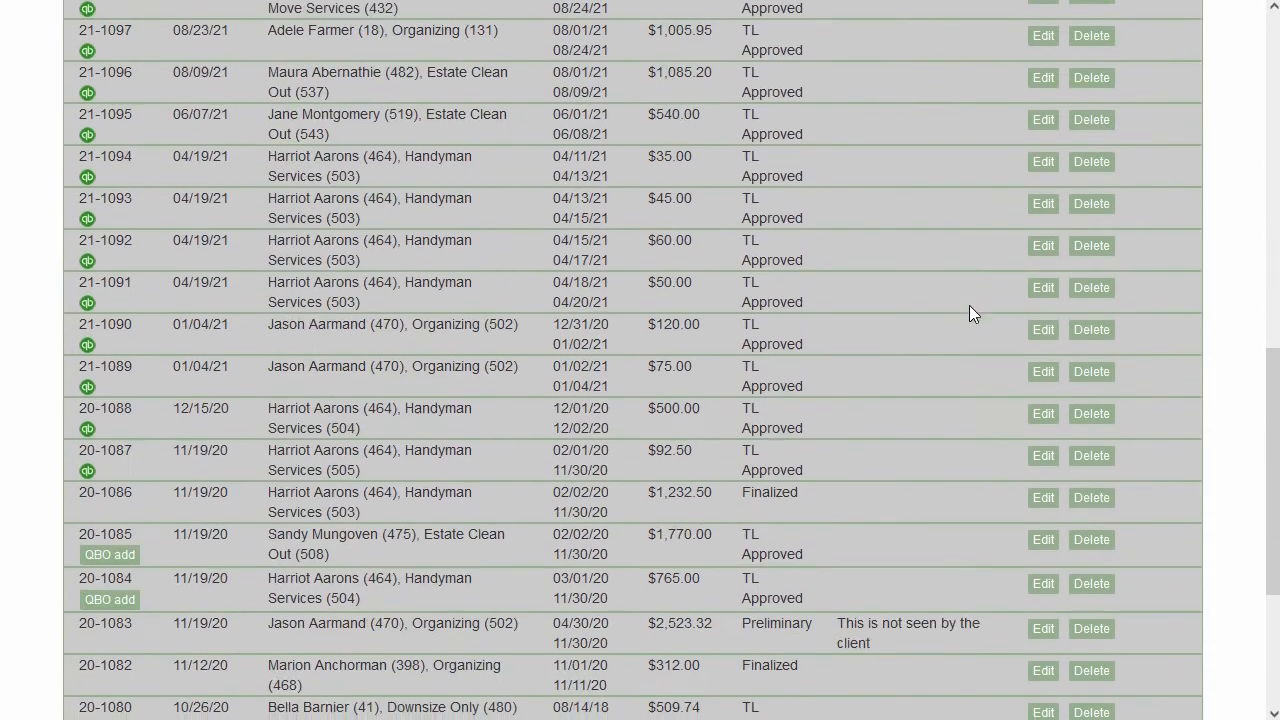
pyautogui.click(1043, 430)
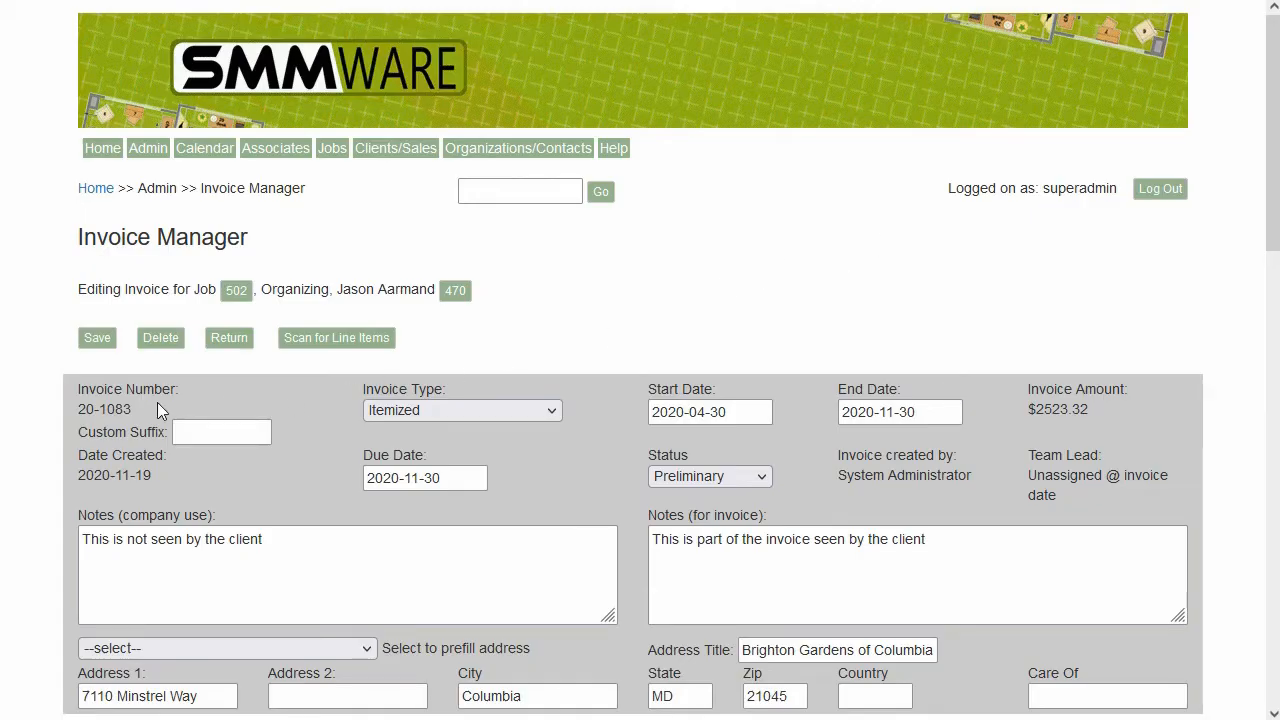
# - Examine the invoice number, the available invoice types and the hours and expense line items
pyautogui.moveTo(137, 404); pyautogui.dragTo(99, 410)
pyautogui.click(416, 410)
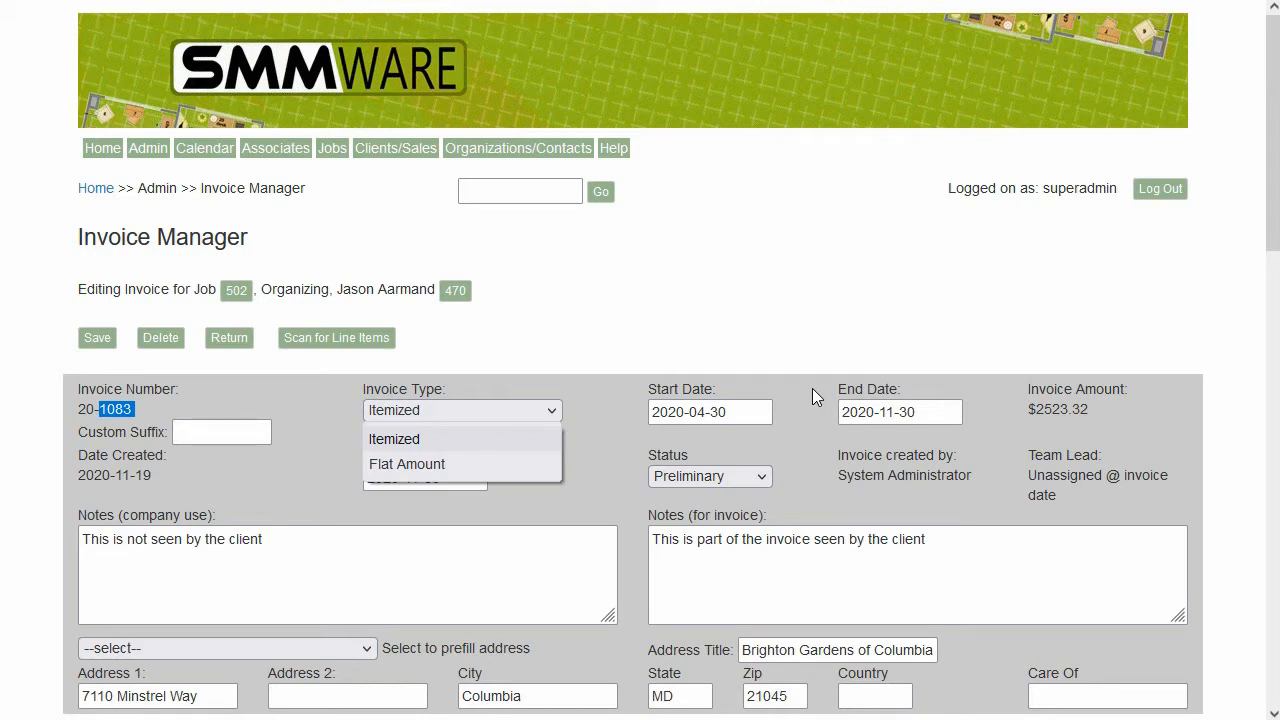
pyautogui.click(726, 332)
pyautogui.scroll(-9, 728, 338)
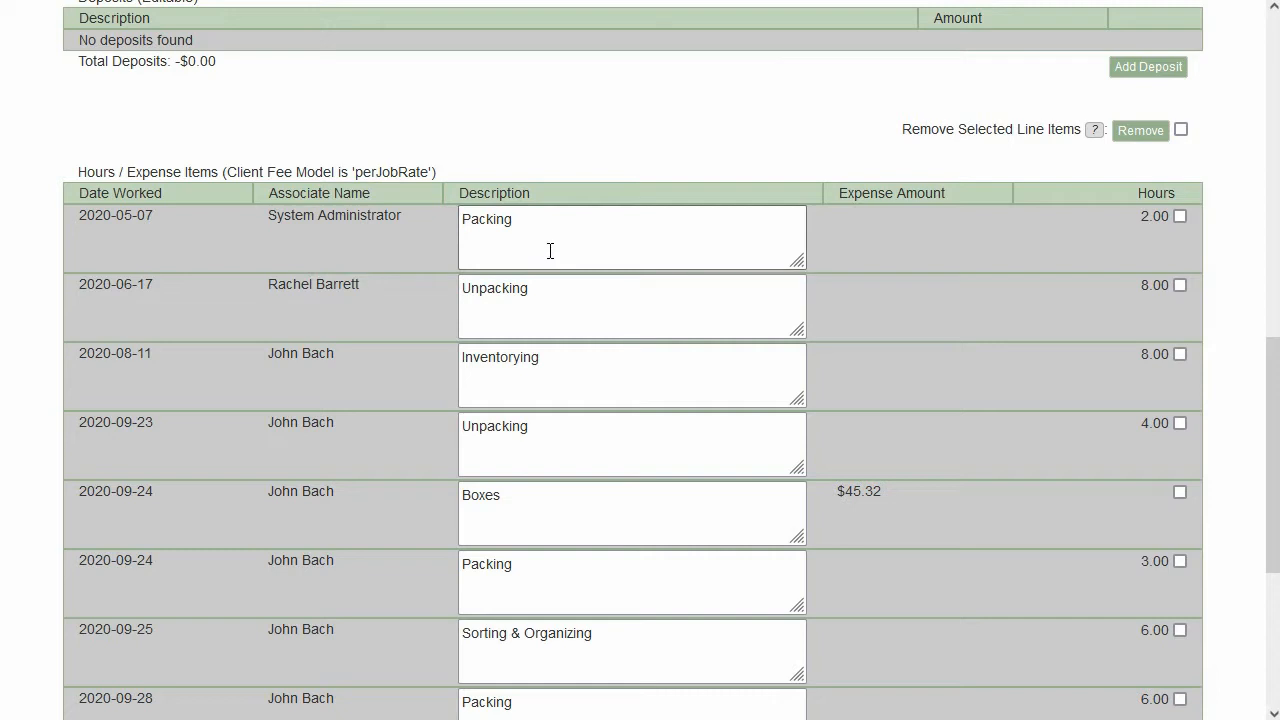
pyautogui.scroll(-1, 586, 300)
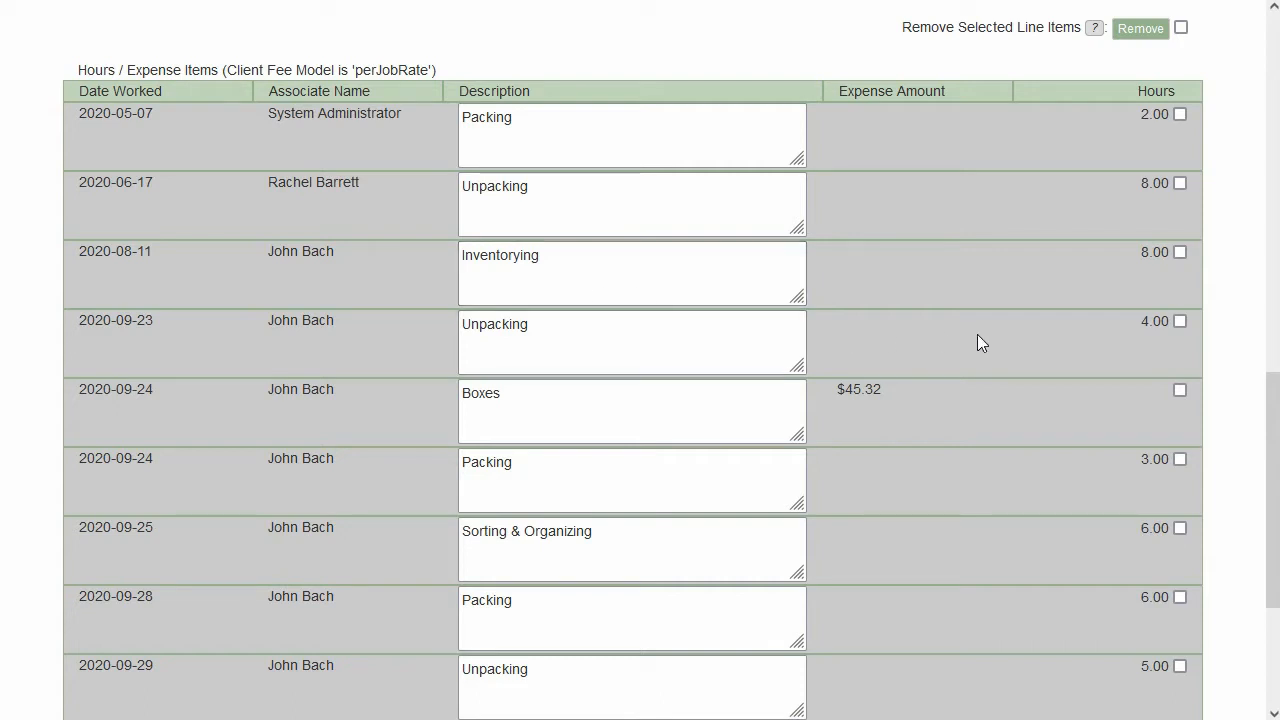
# - Mark the 2020-09-23 Unpacking and 2020-08-11 Inventorying line items for removal
pyautogui.click(1181, 321)
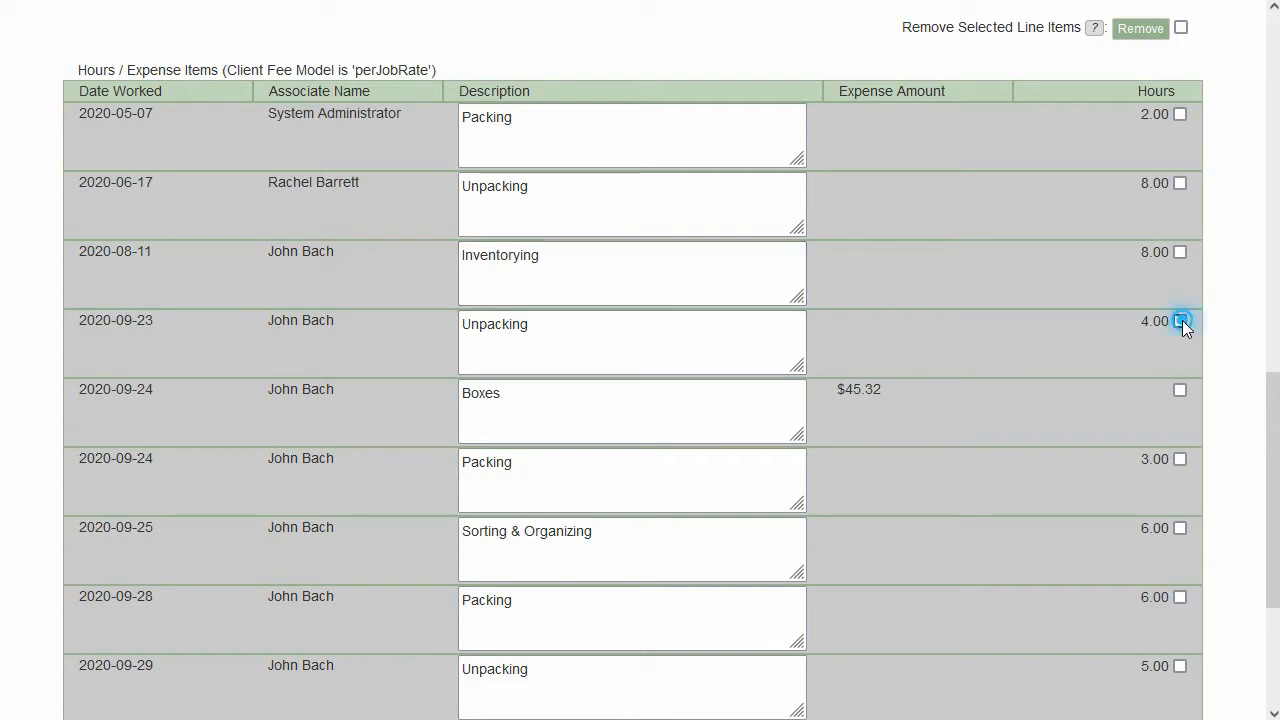
pyautogui.click(1180, 252)
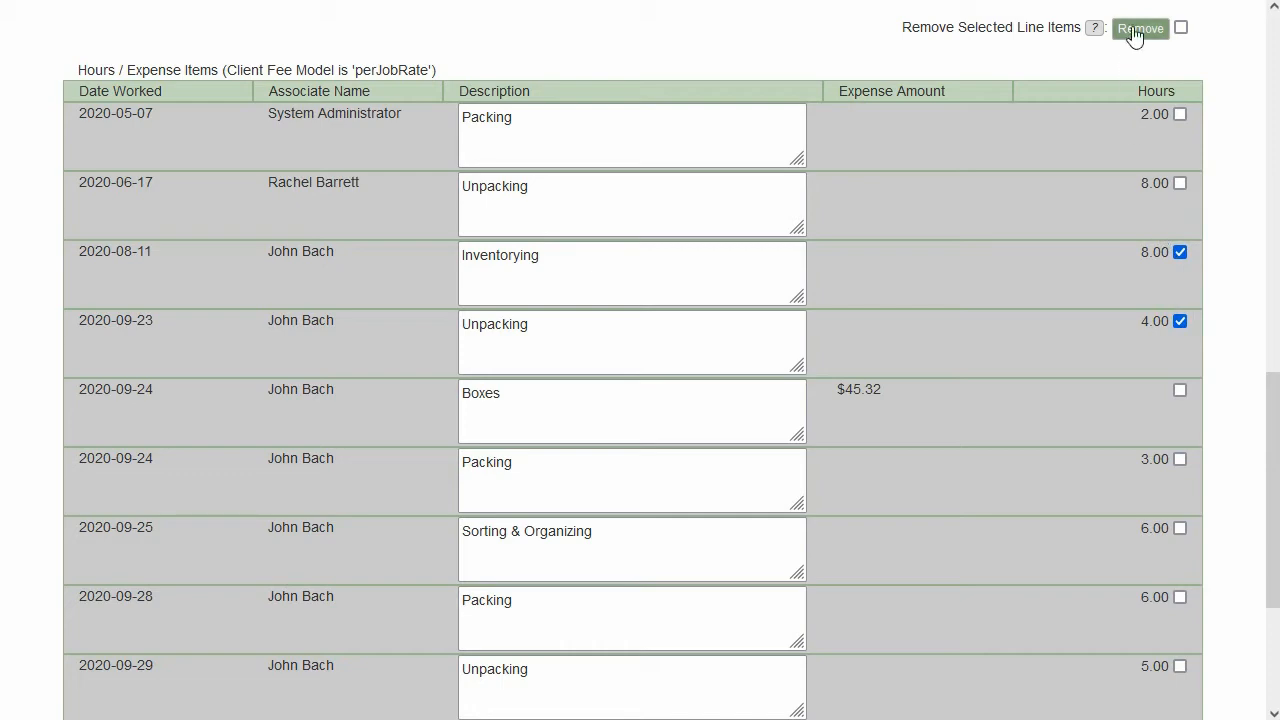
pyautogui.scroll(9, 860, 200)
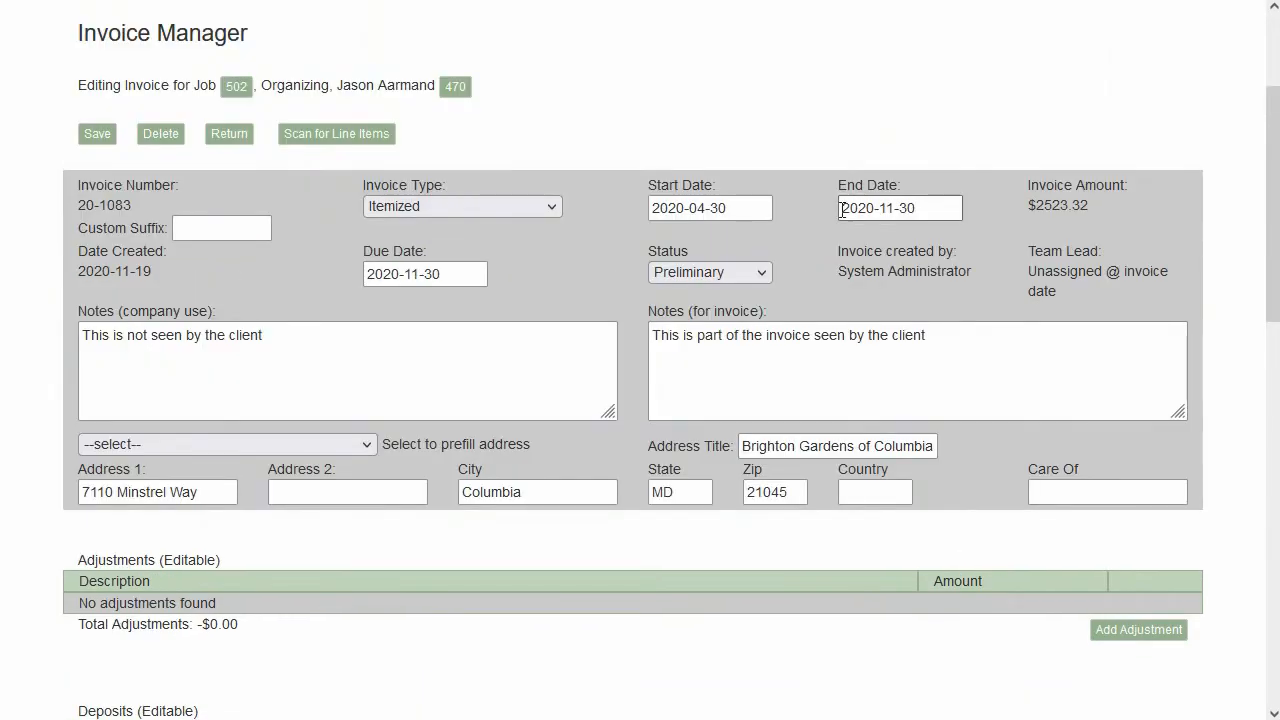
# - Set the invoice status to TL Approved and save the invoice
pyautogui.click(764, 272)
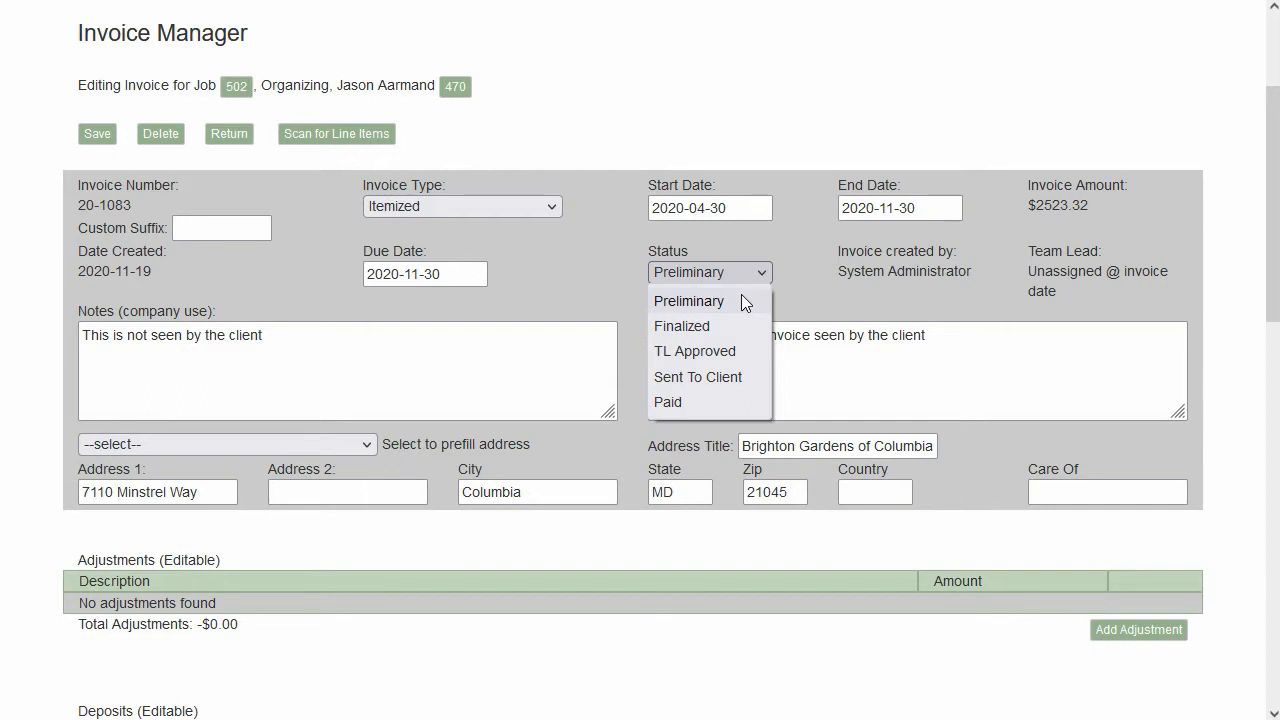
pyautogui.click(690, 350)
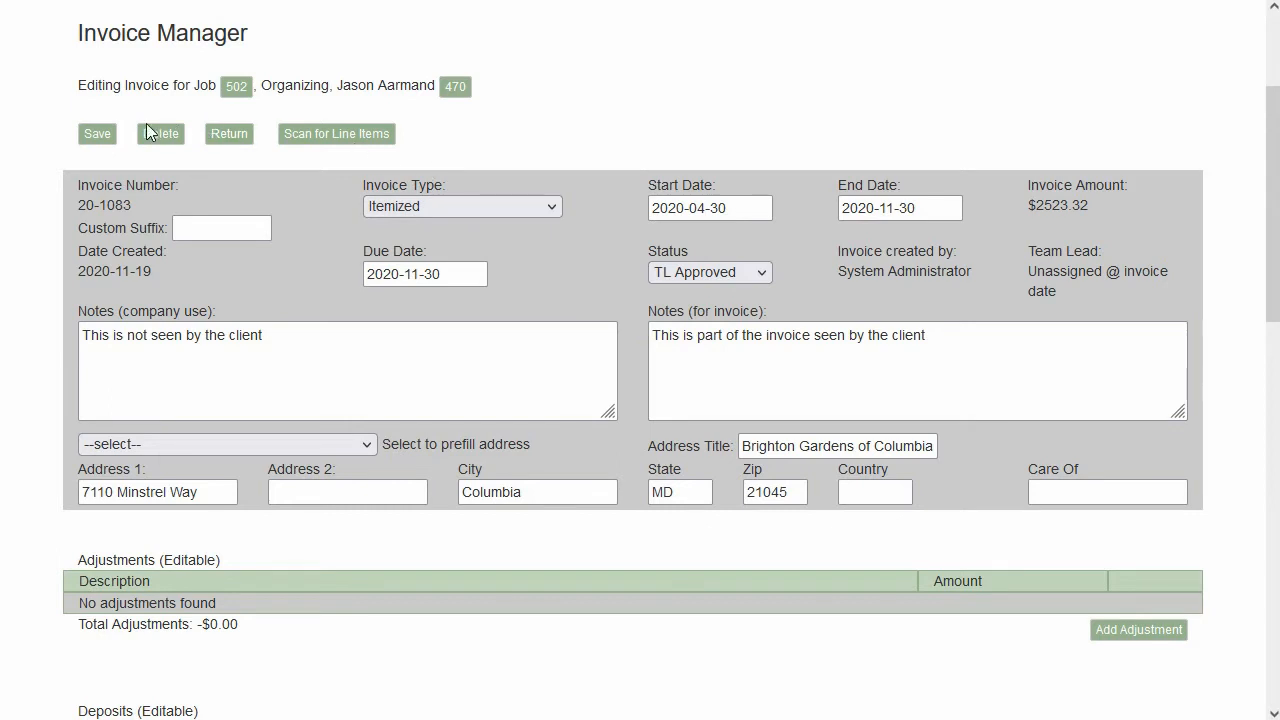
pyautogui.click(99, 133)
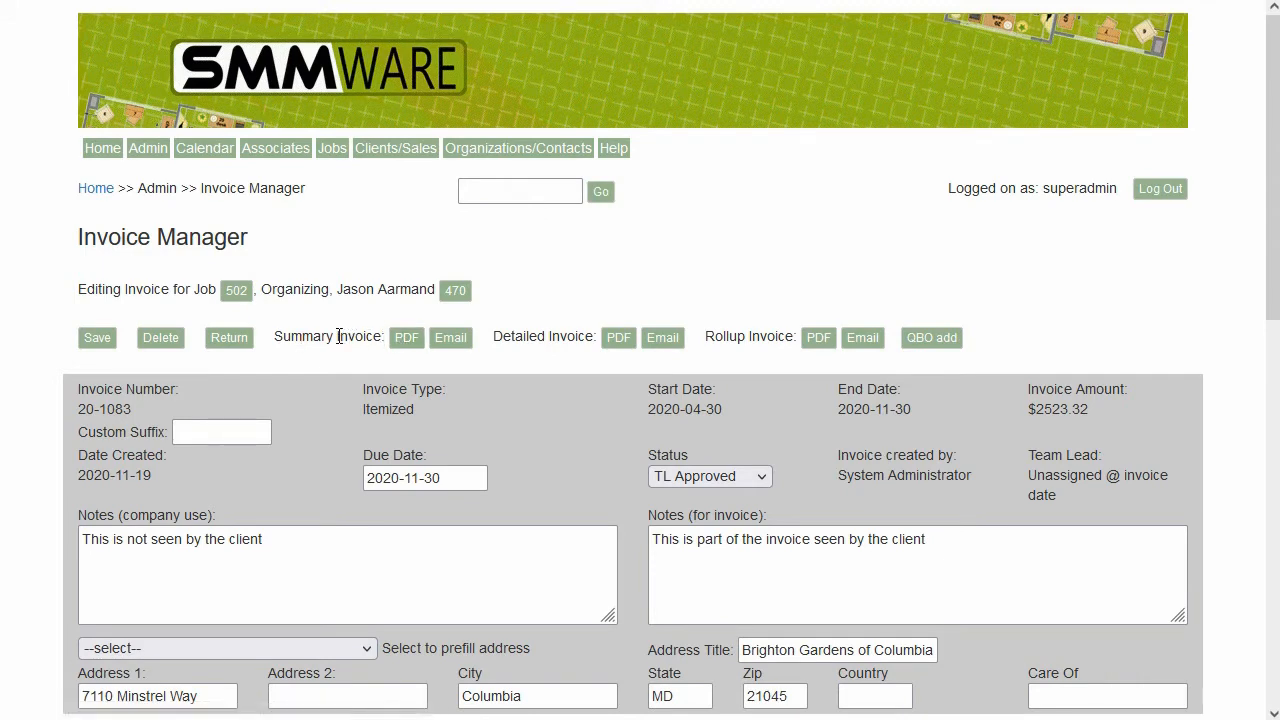
# - View the PDF versions of the Summary, Detailed and Rollup invoices one after another, closing each
pyautogui.click(402, 339)
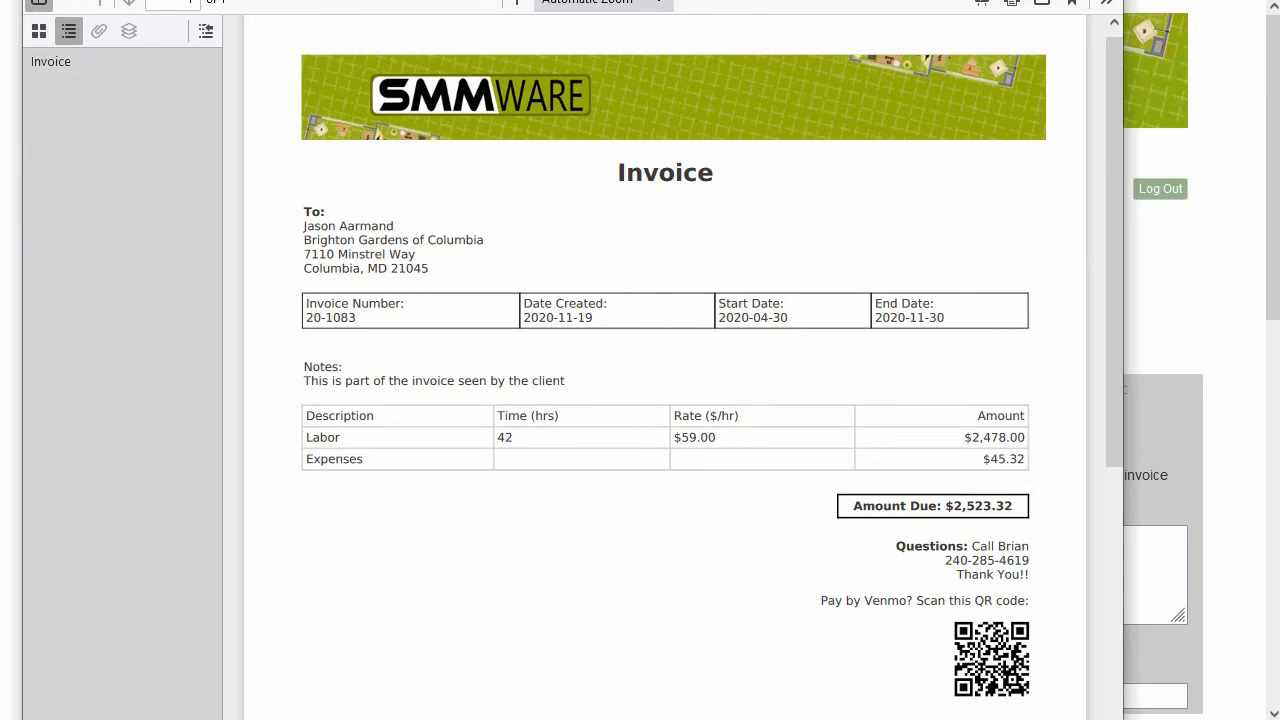
pyautogui.press('Escape')
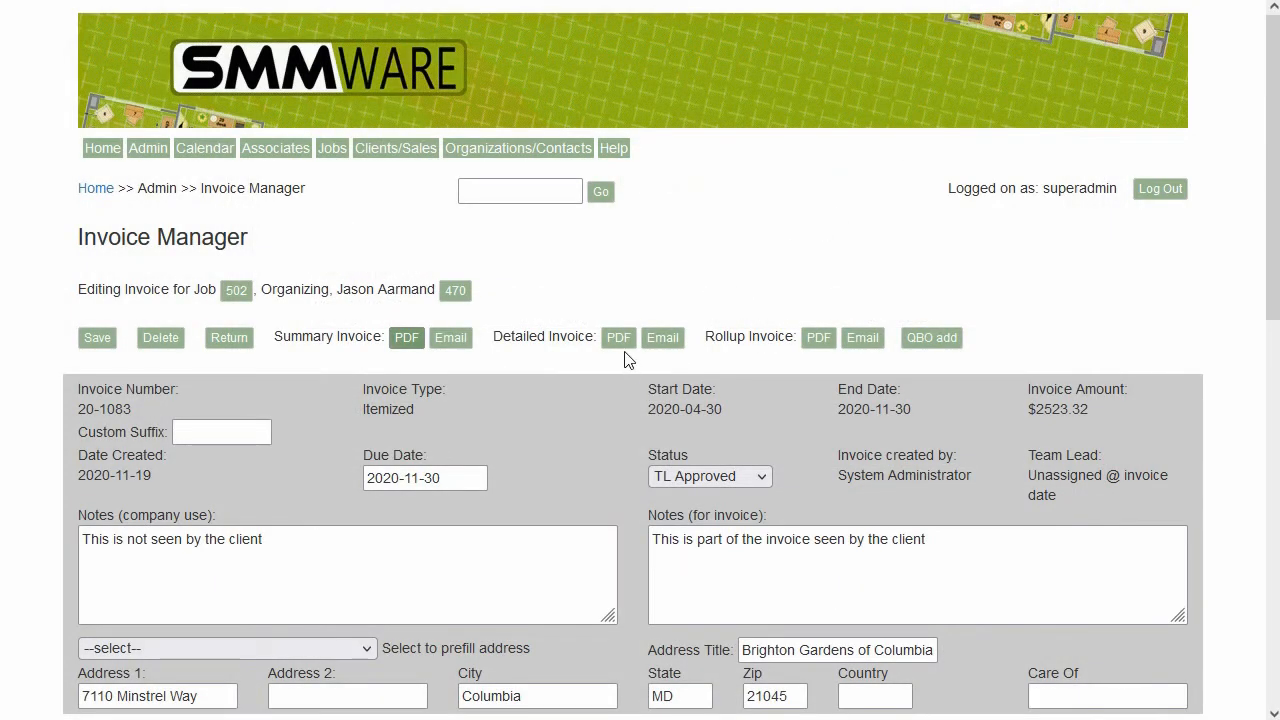
pyautogui.click(619, 340)
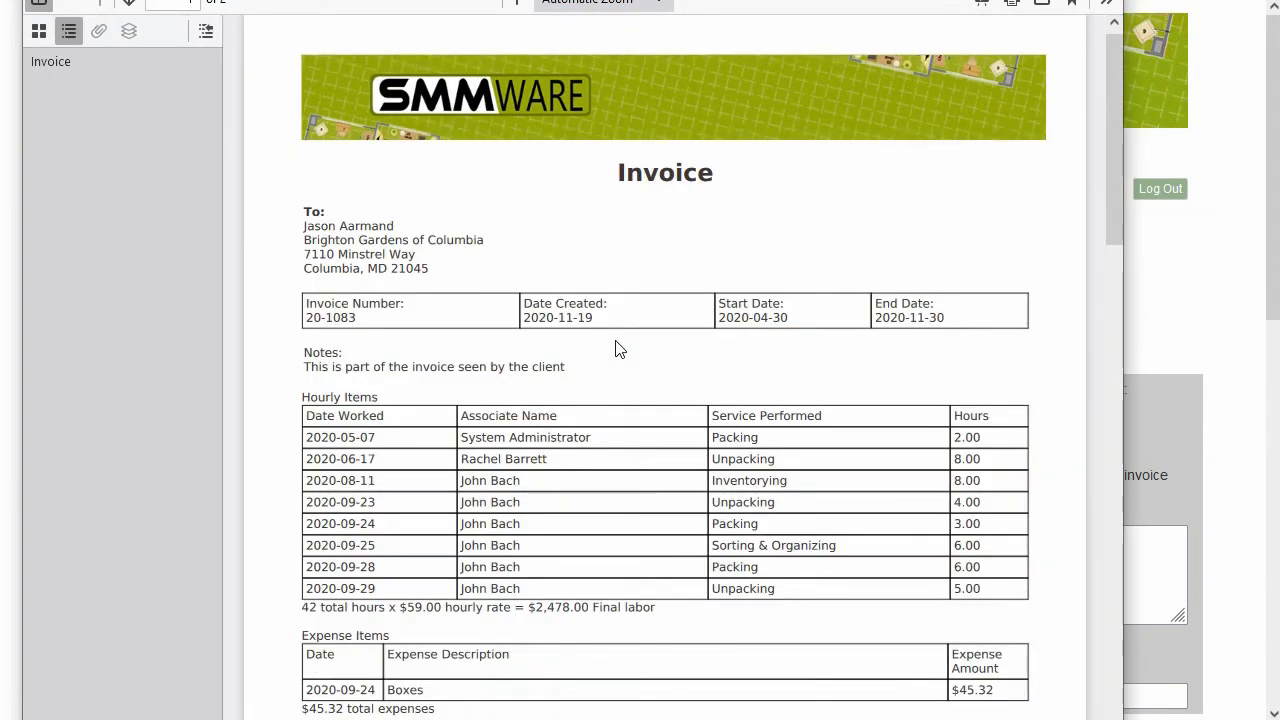
pyautogui.scroll(-5, 616, 349)
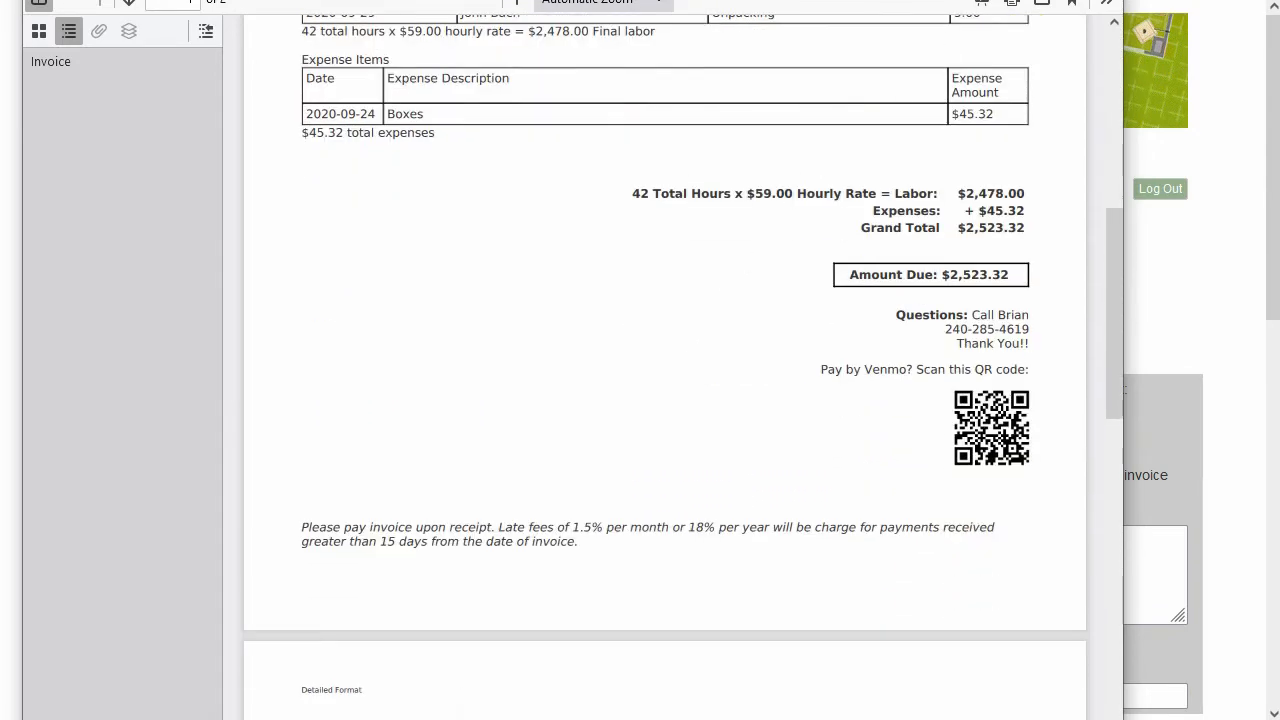
pyautogui.click(1140, 40)
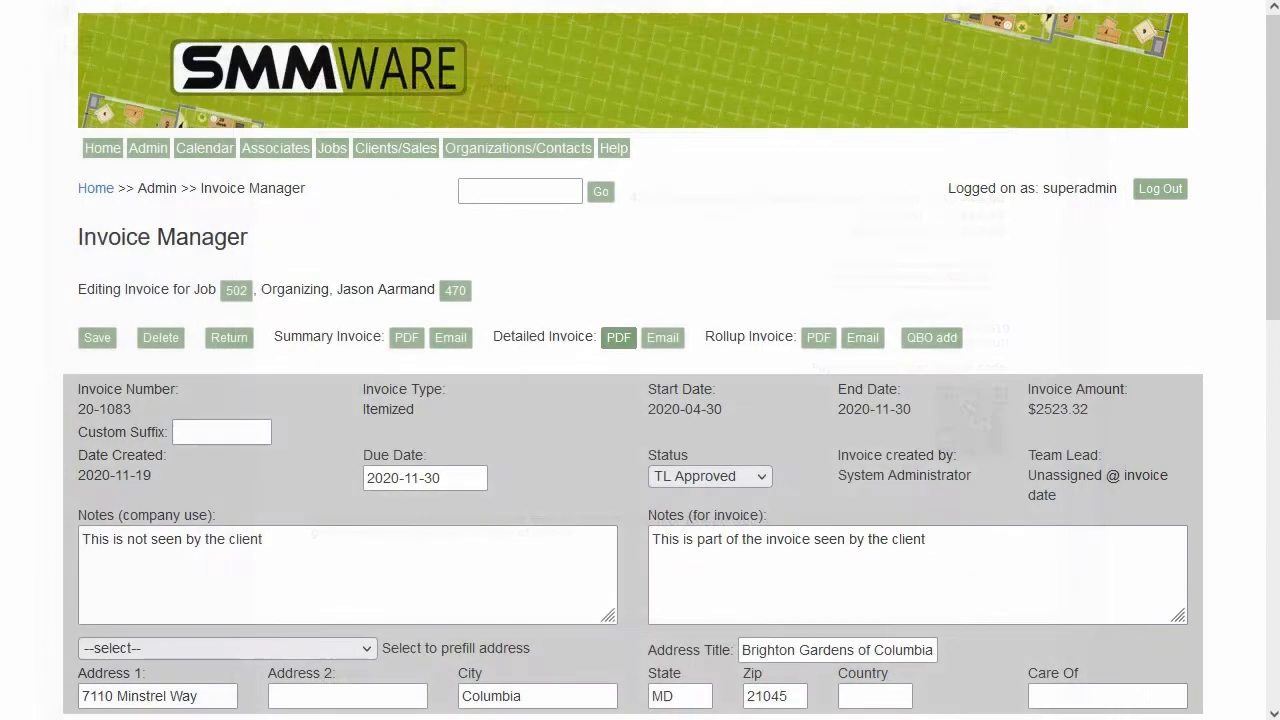
pyautogui.click(818, 338)
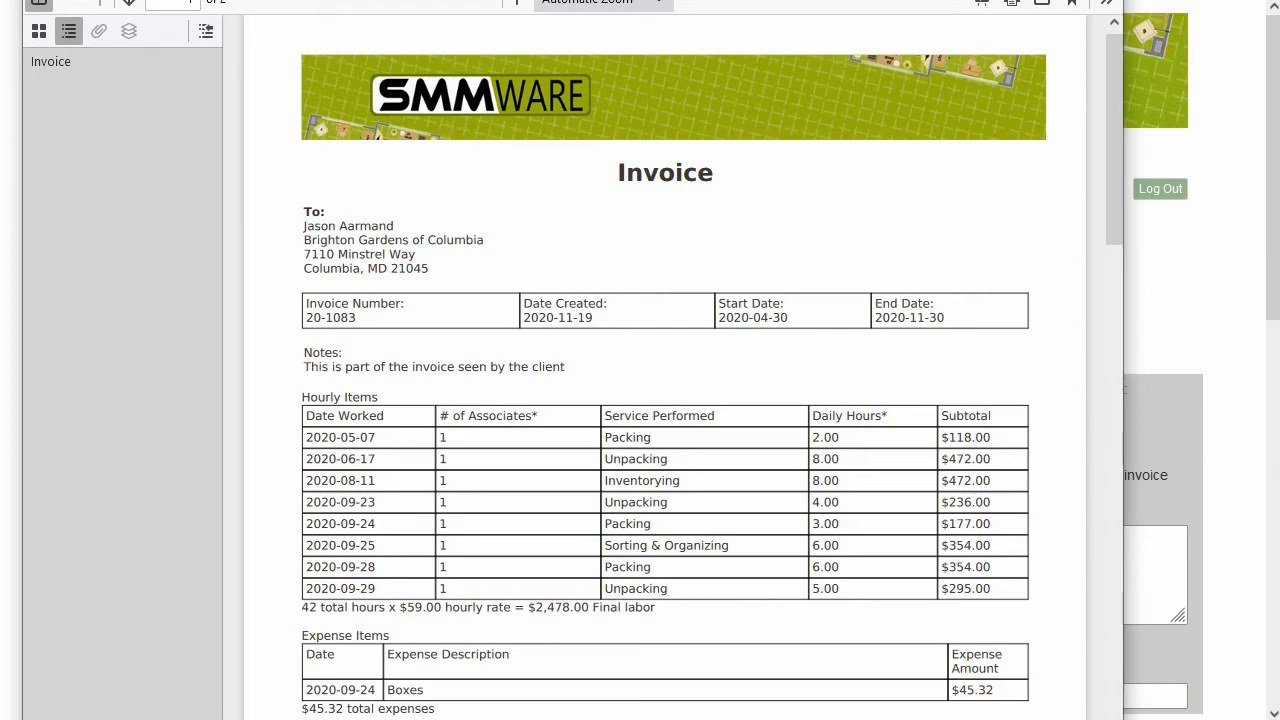
pyautogui.click(1105, 1)
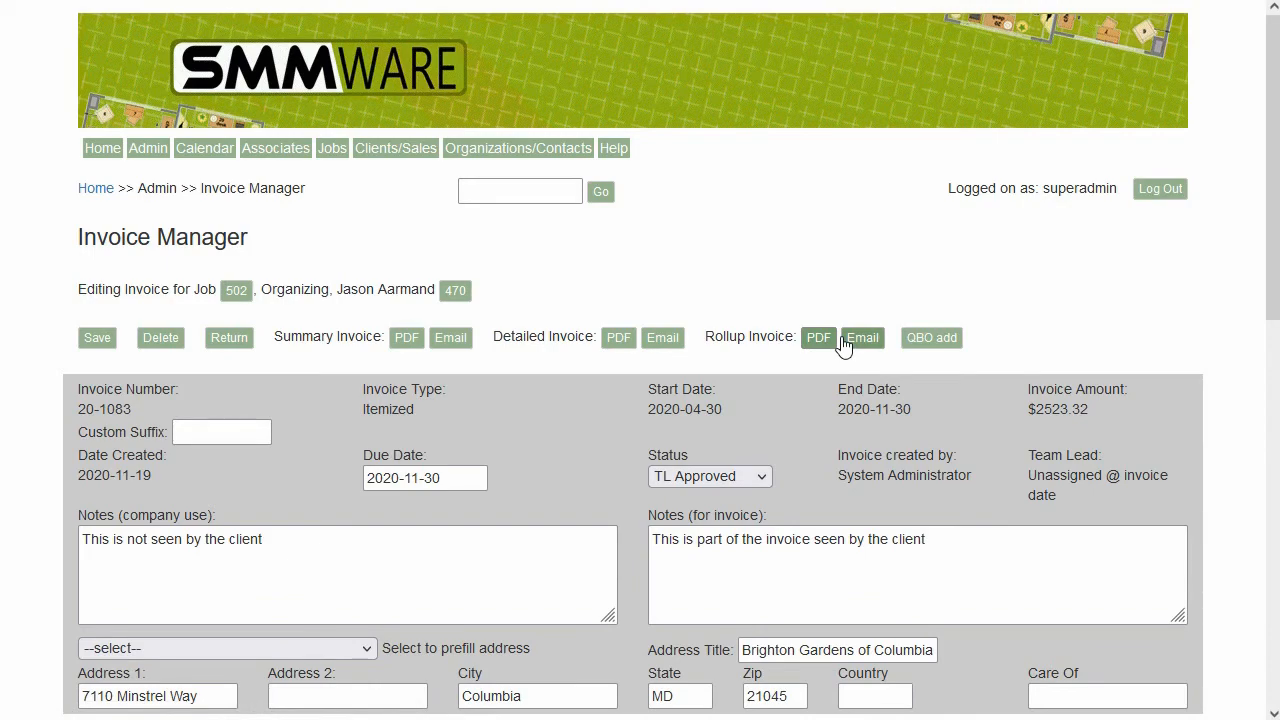
# - Examine the company-use notes, the notes for the invoice and the address prefill options
pyautogui.scroll(-3, 766, 337)
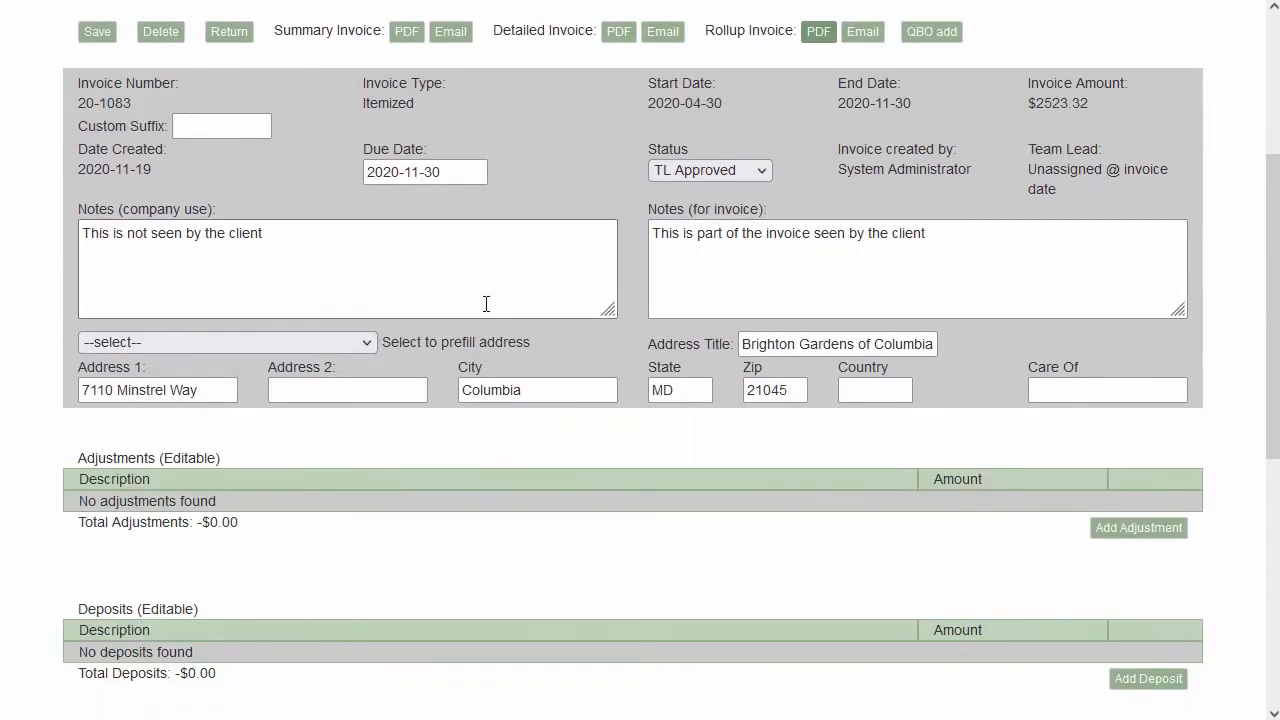
pyautogui.moveTo(307, 233); pyautogui.dragTo(77, 234)
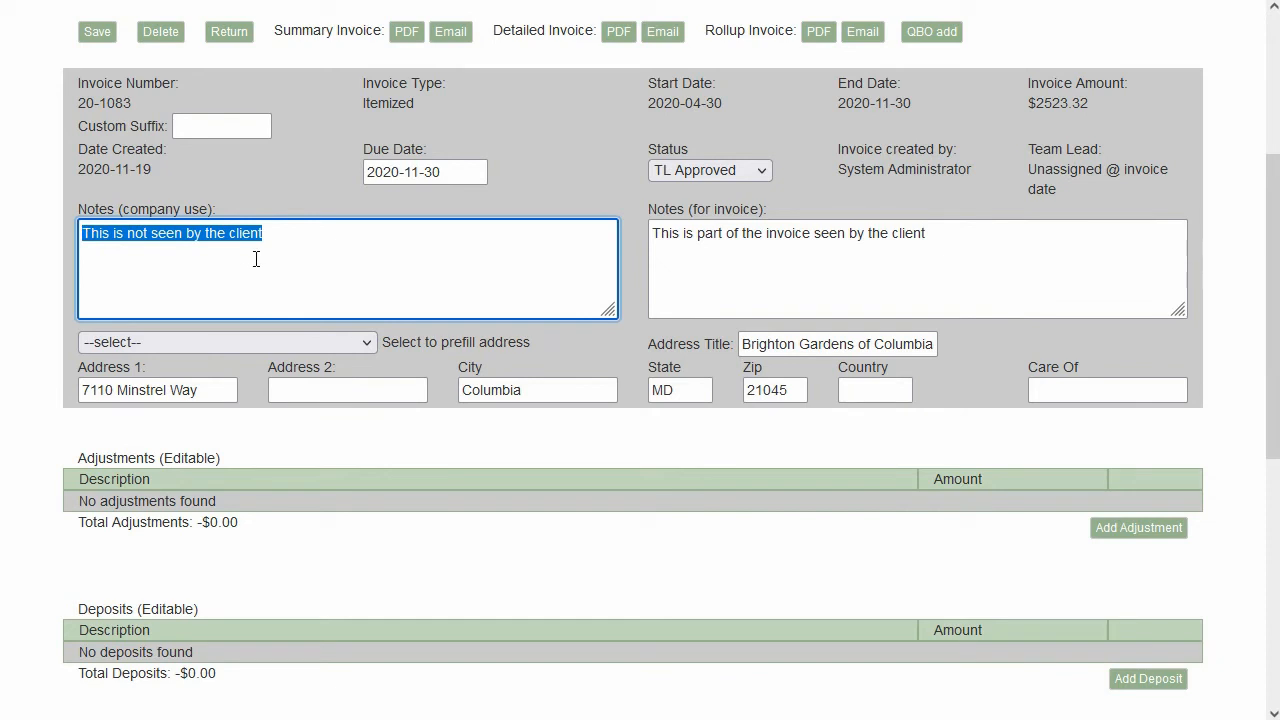
pyautogui.moveTo(954, 234); pyautogui.dragTo(650, 233)
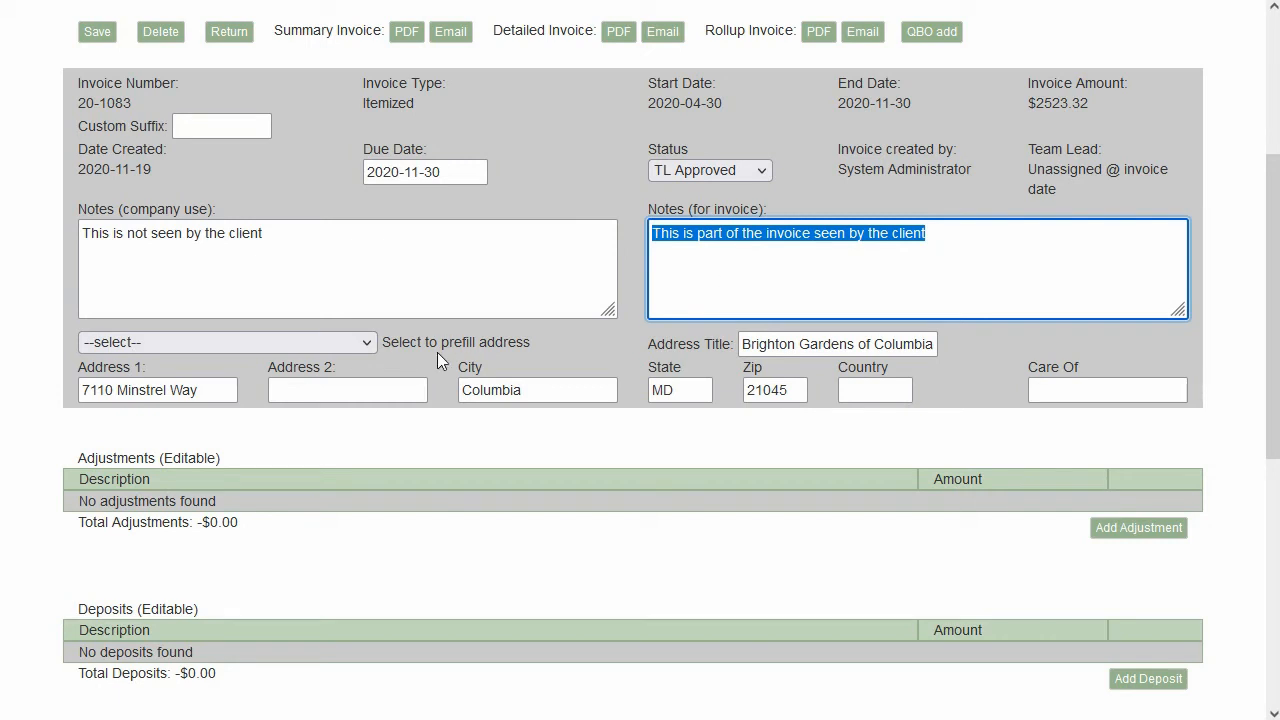
pyautogui.click(368, 344)
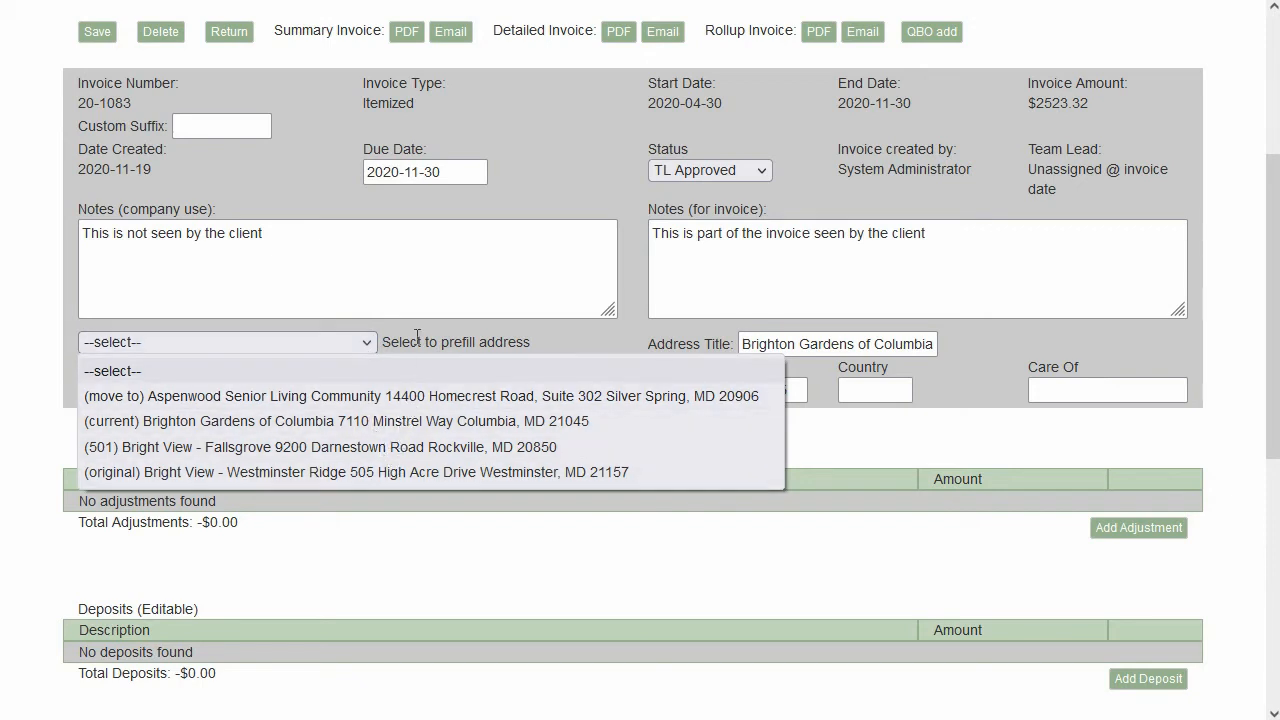
pyautogui.click(404, 236)
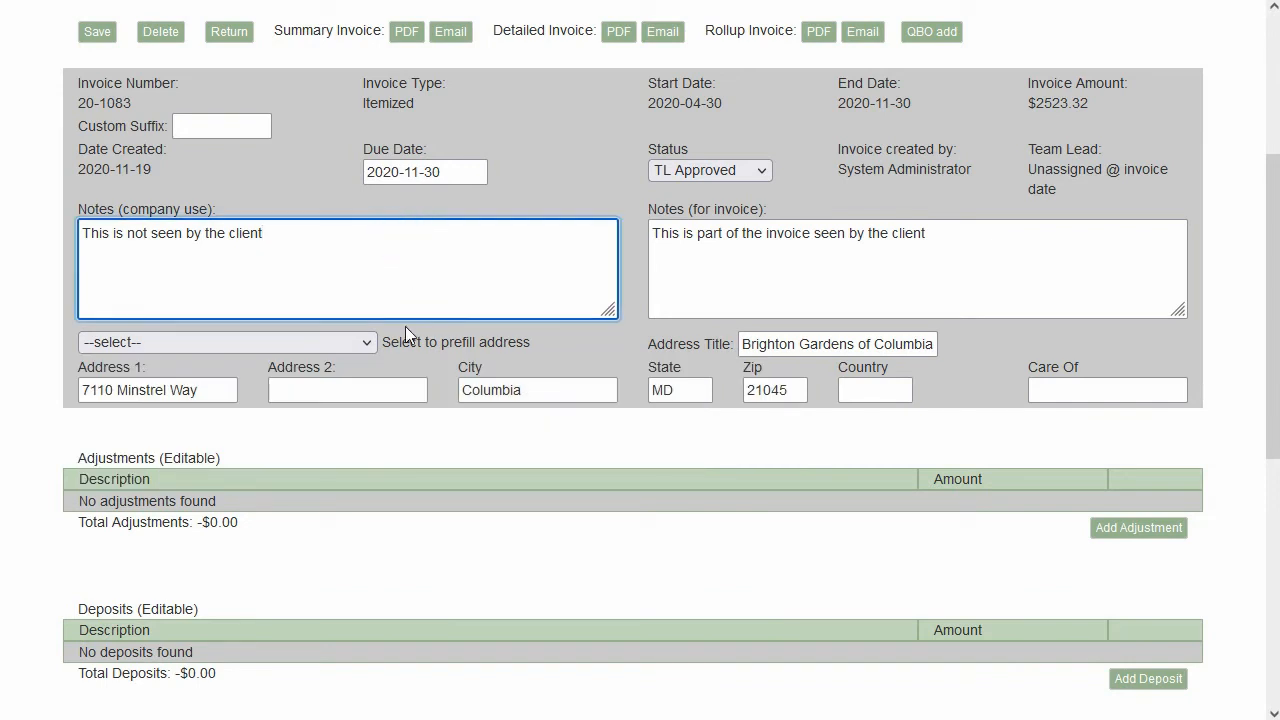
# - Add a 50.00 adjustment to the invoice with the description "To account for the broken vase"
pyautogui.scroll(-2, 497, 336)
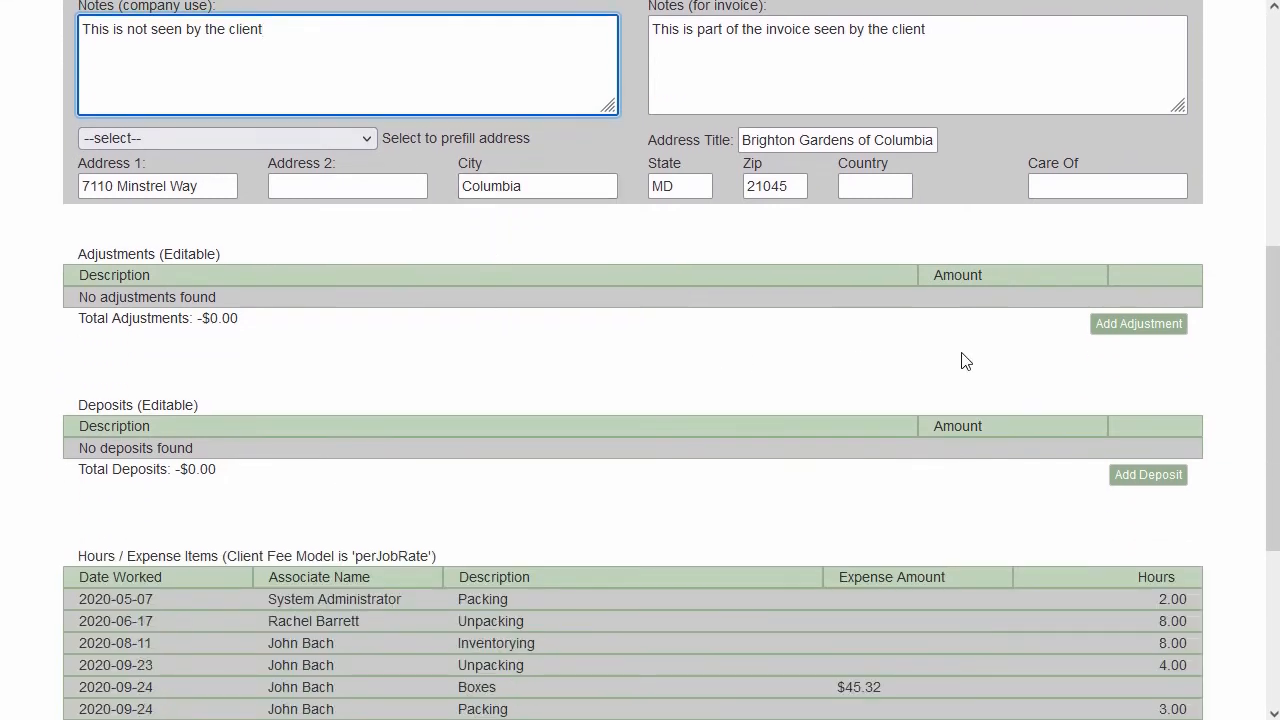
pyautogui.click(1110, 326)
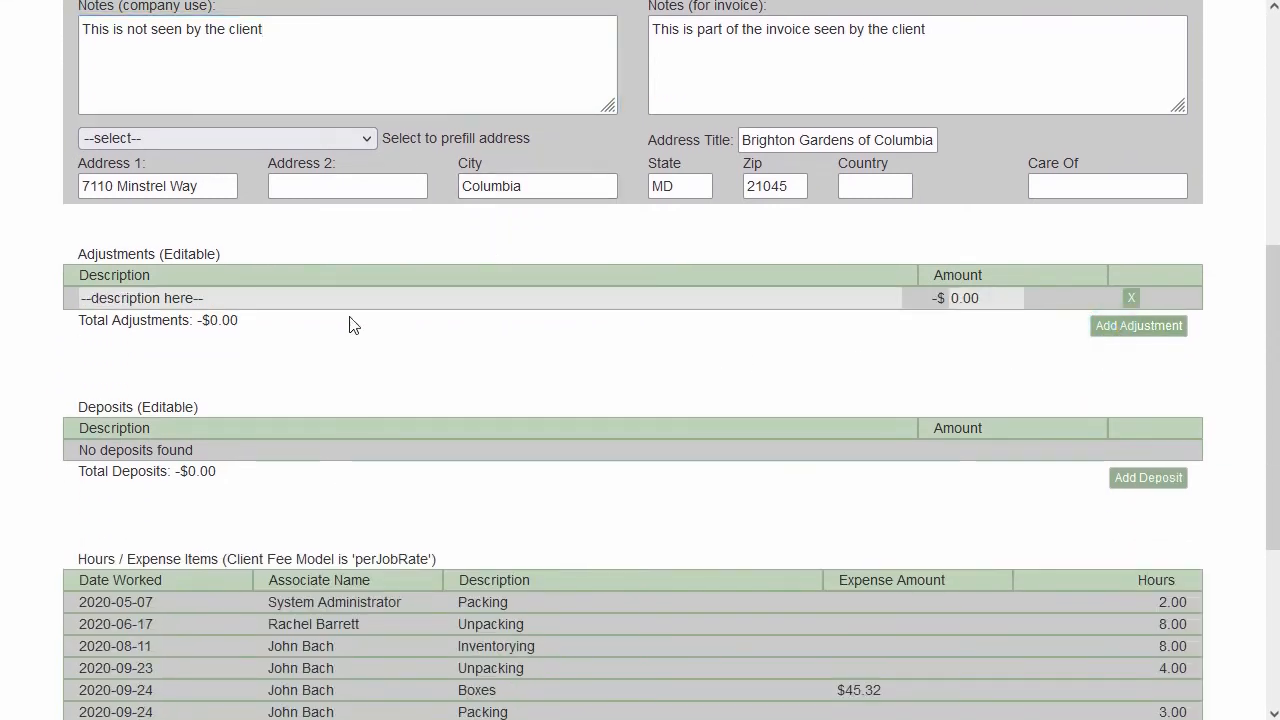
pyautogui.click(289, 297)
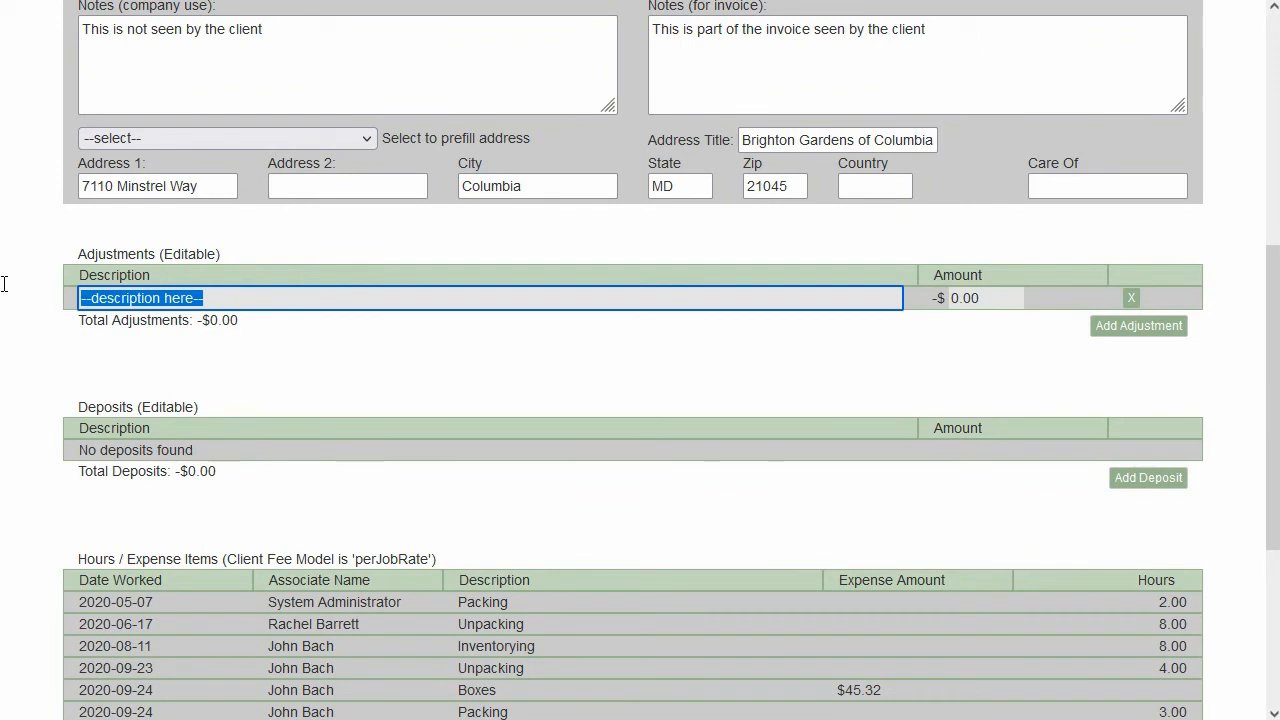
pyautogui.write('To a')
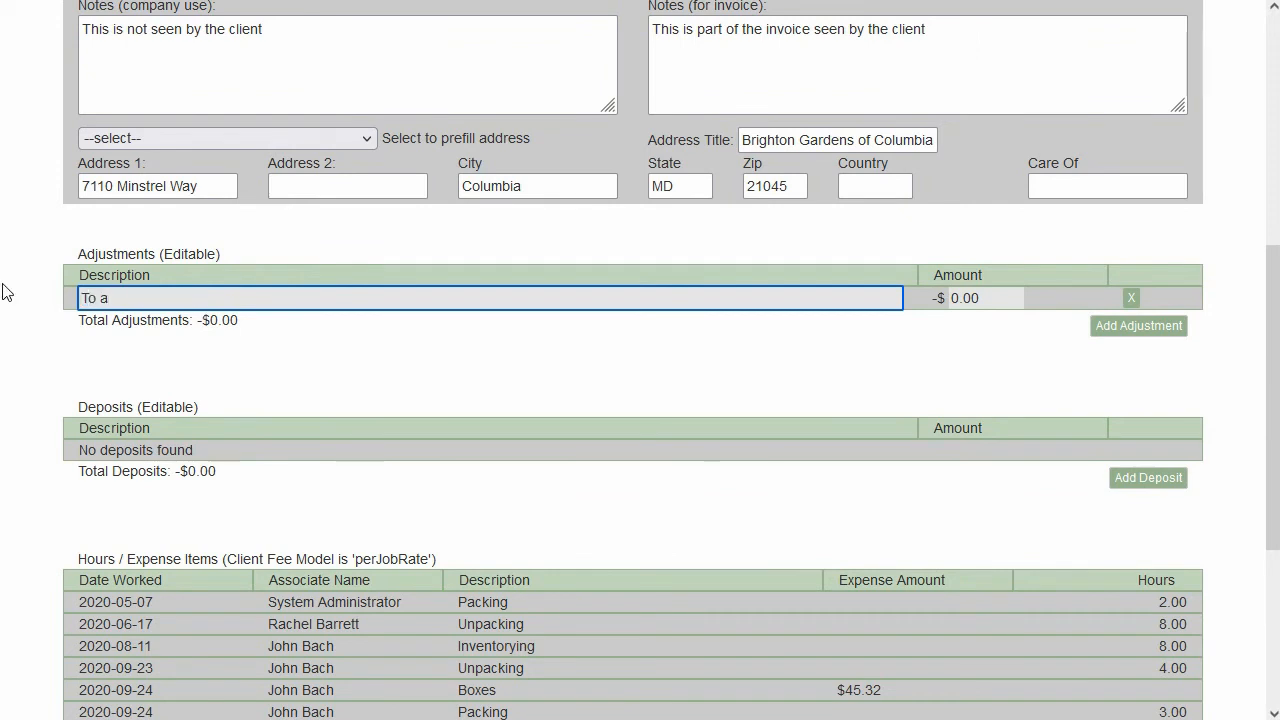
pyautogui.write('ccount for the b')
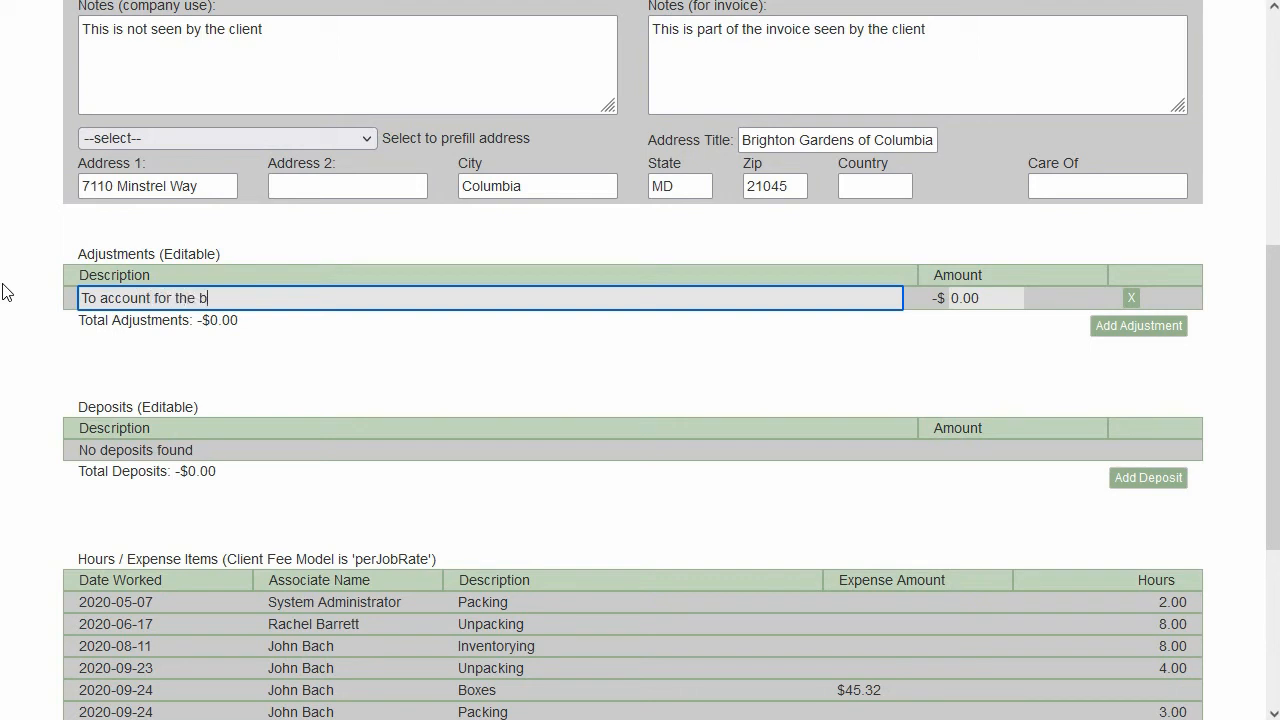
pyautogui.write('roken vase')
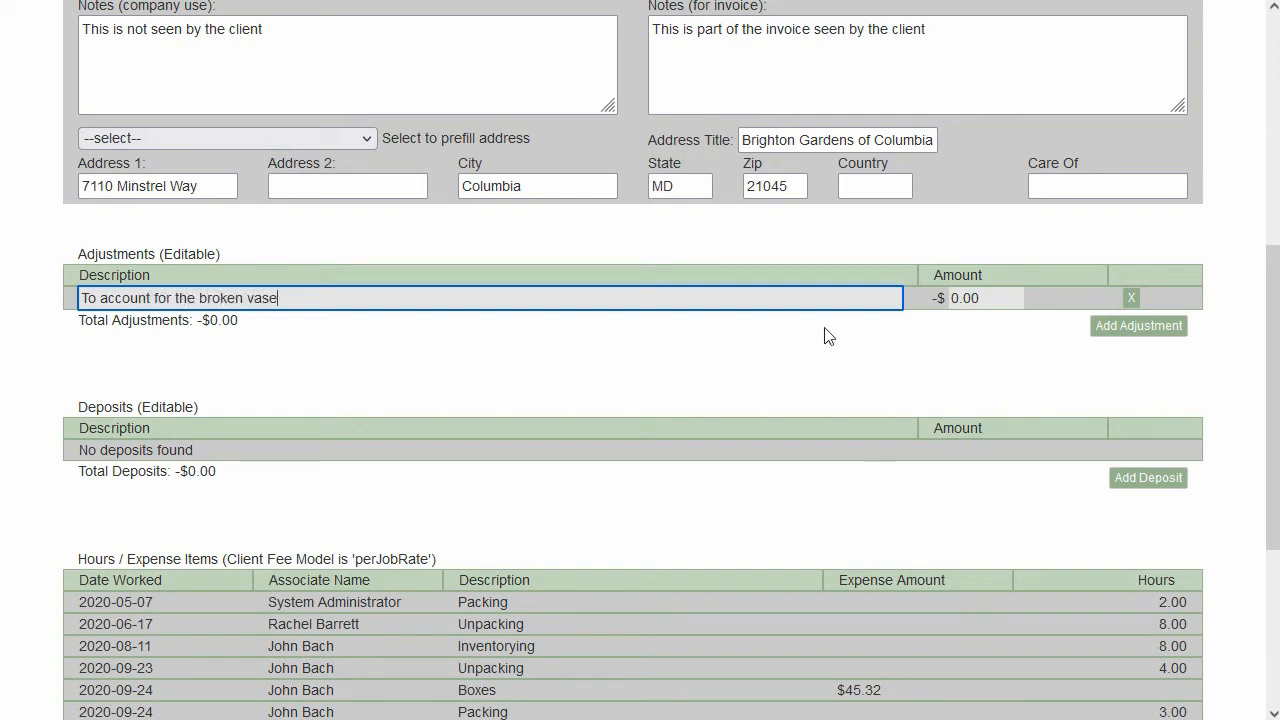
pyautogui.click(952, 300)
pyautogui.write('5')
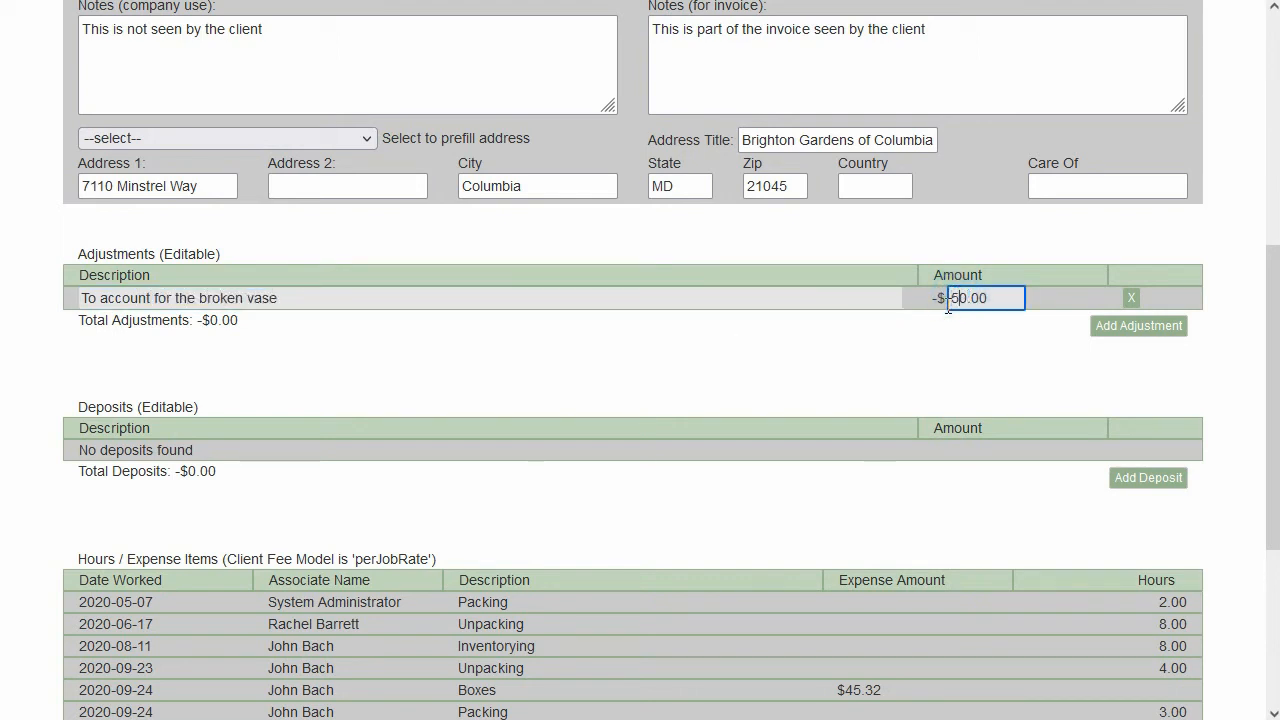
# - Add a 1000.00 deposit to the invoice with the description "To reflect your down payment"
pyautogui.click(1130, 478)
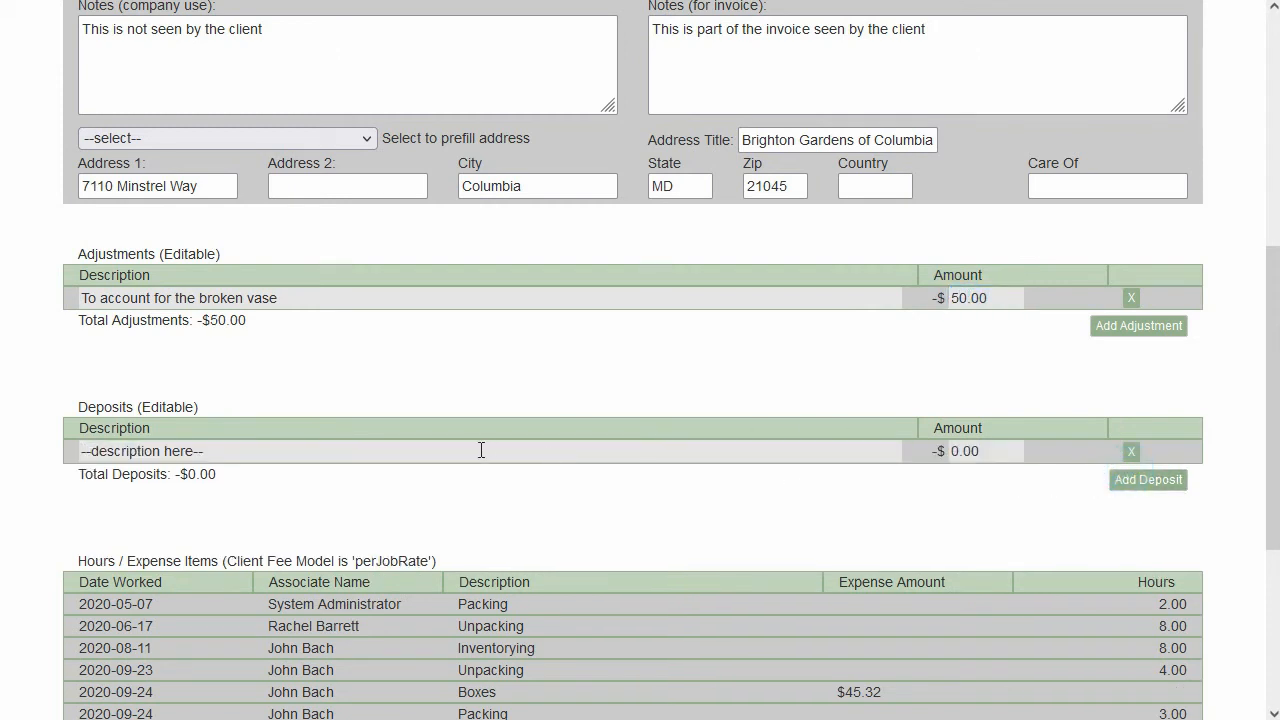
pyautogui.click(443, 450)
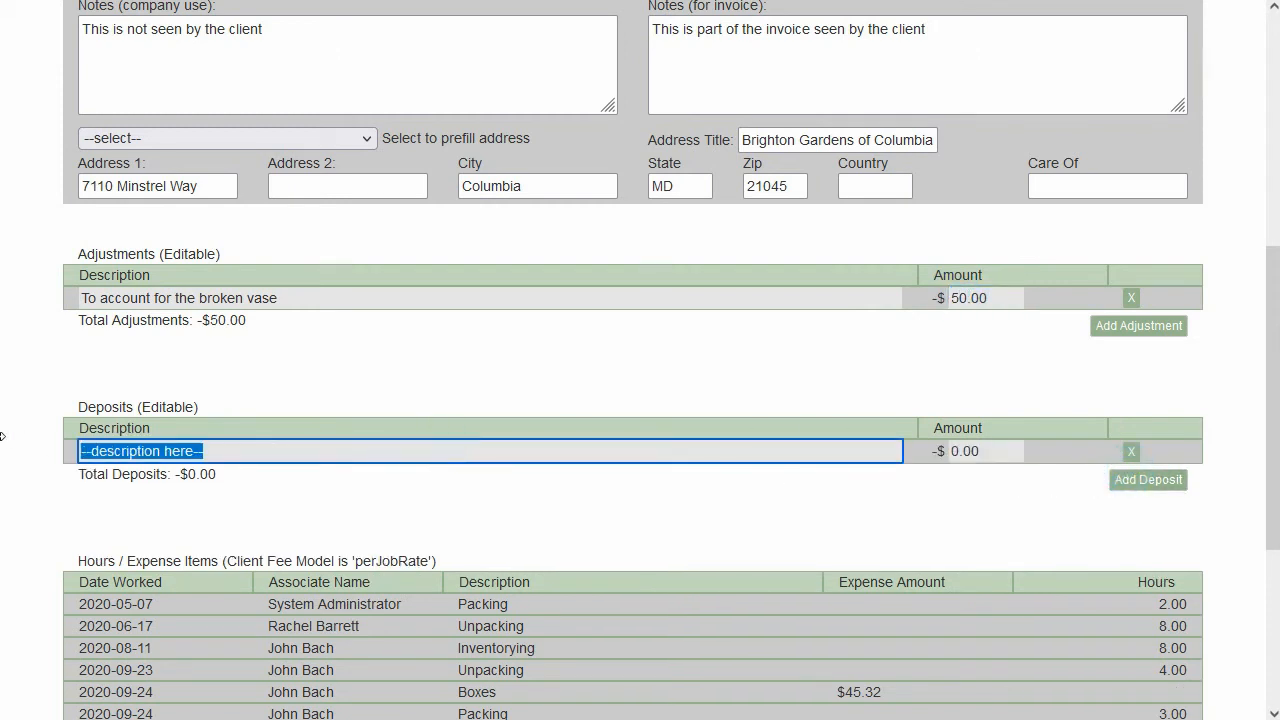
pyautogui.write('To ')
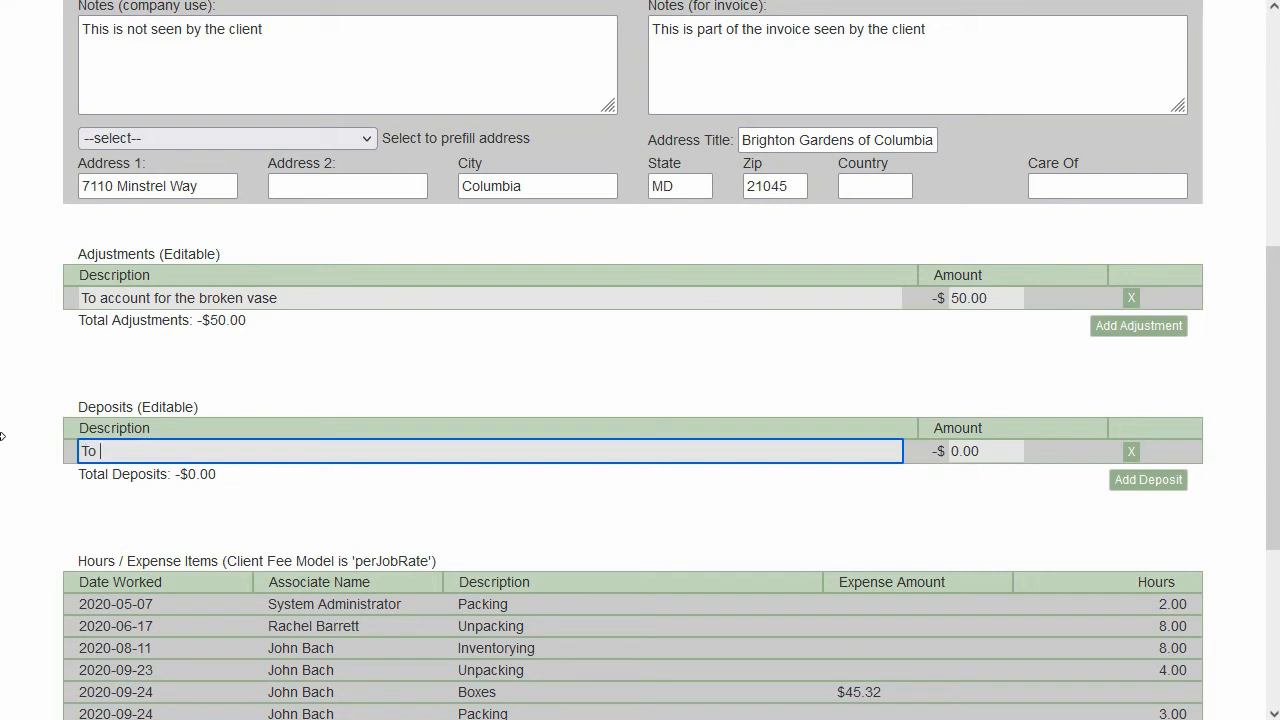
pyautogui.write('reflect your down payment')
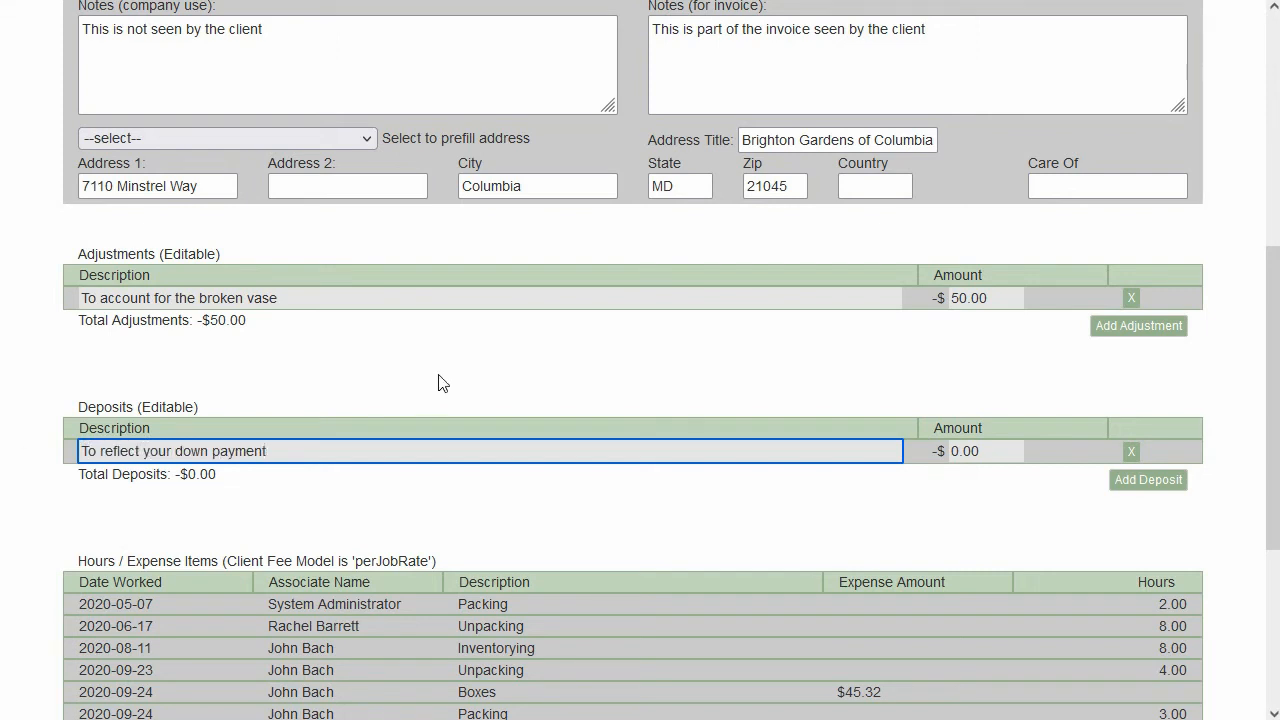
pyautogui.click(959, 450)
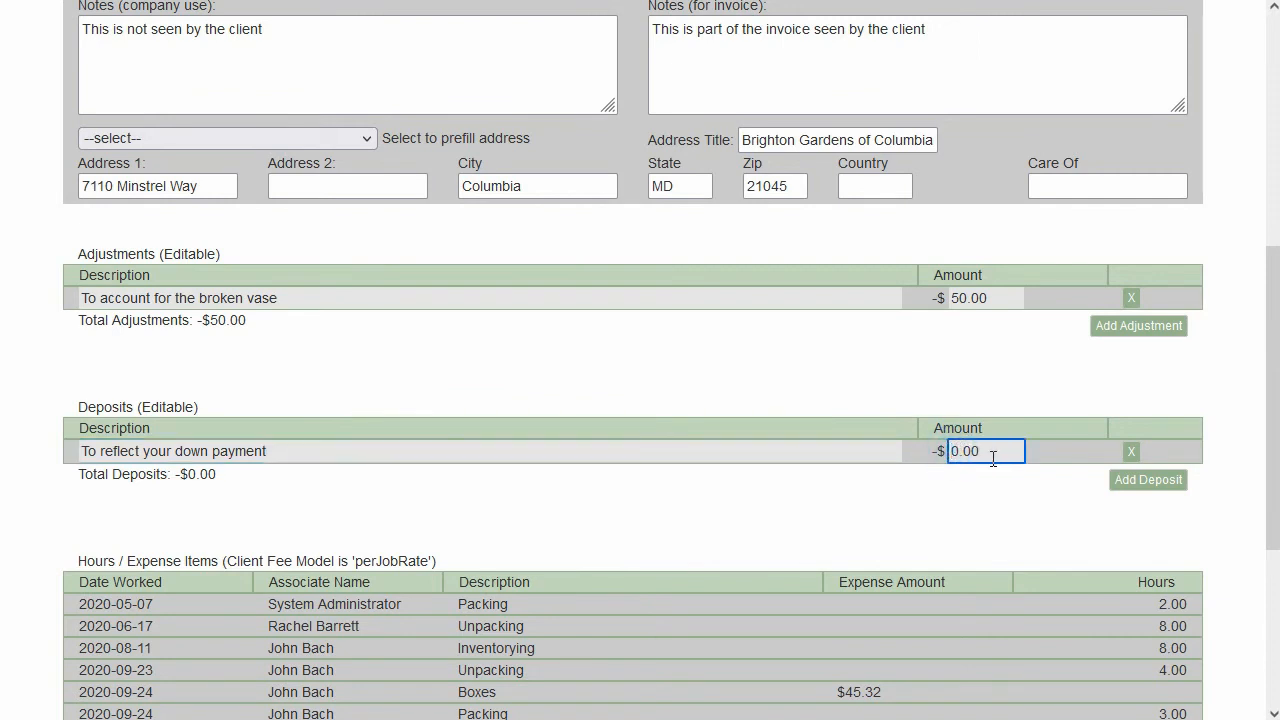
pyautogui.write('100')
pyautogui.click(926, 505)
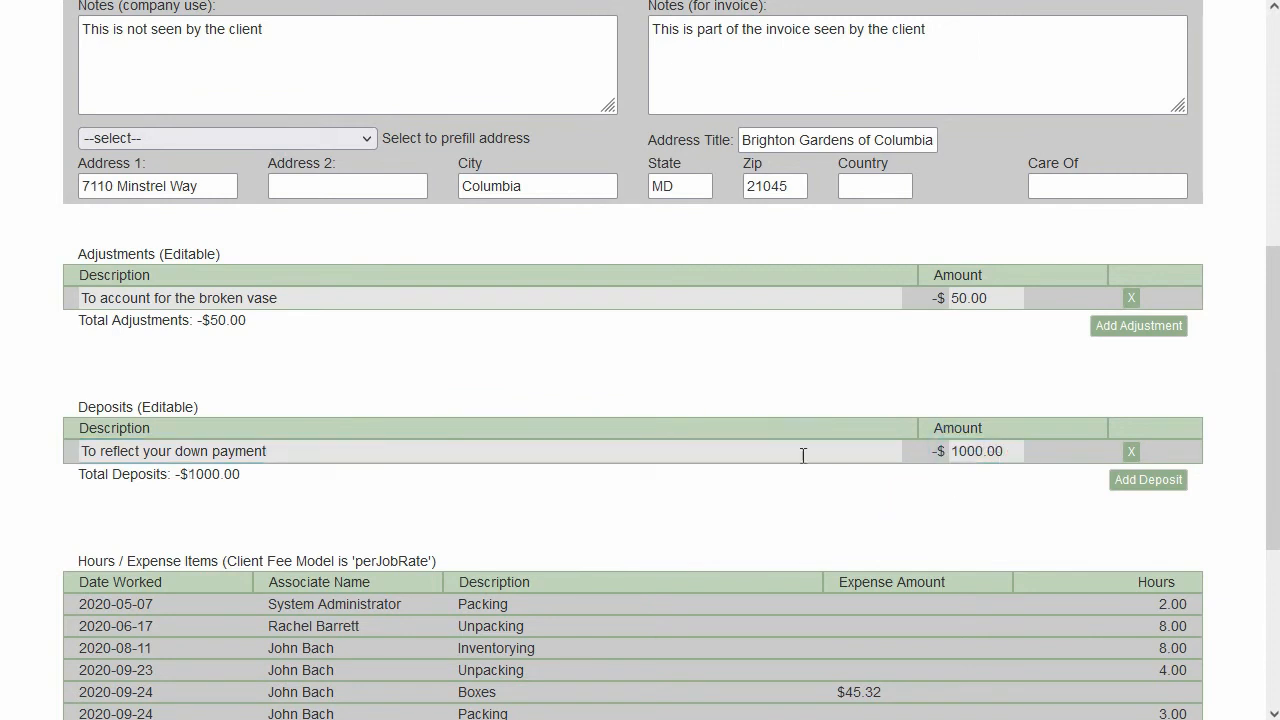
# - Examine the invoice's hours and expense items, its totals breakdown, and the Associates options for recording hours and expenses
pyautogui.scroll(-3, 803, 458)
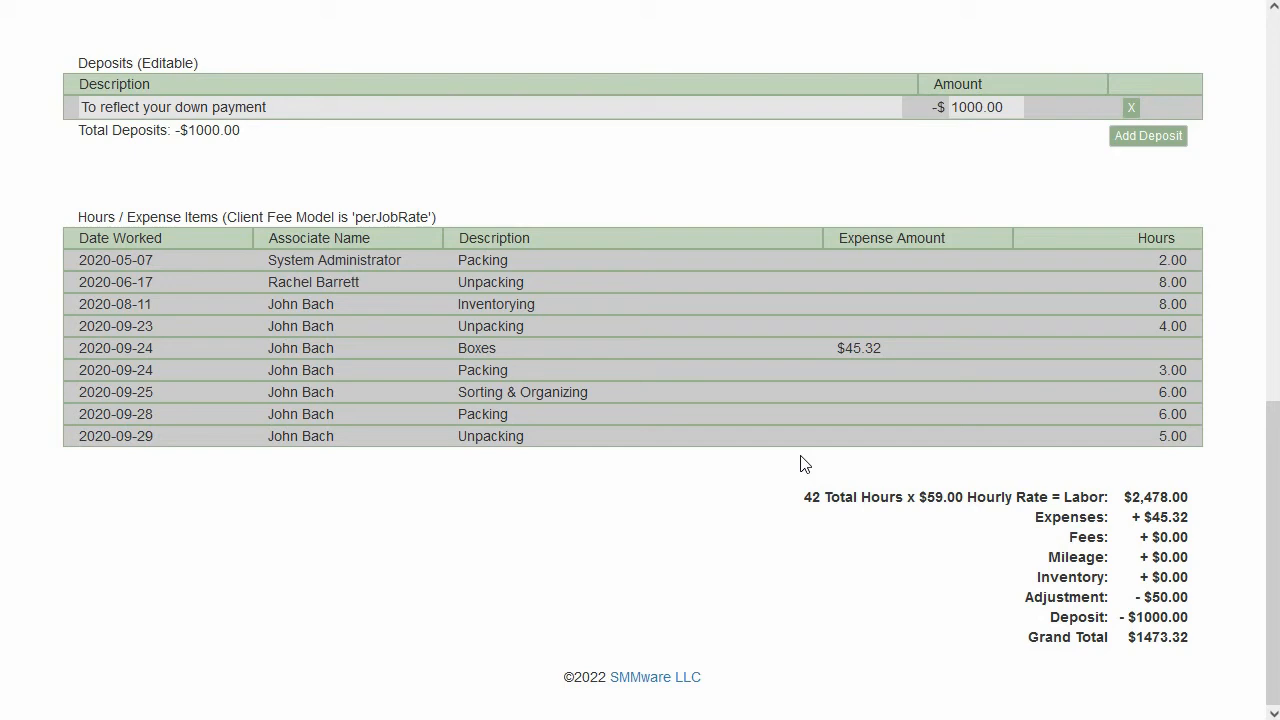
pyautogui.scroll(6, 443, 291)
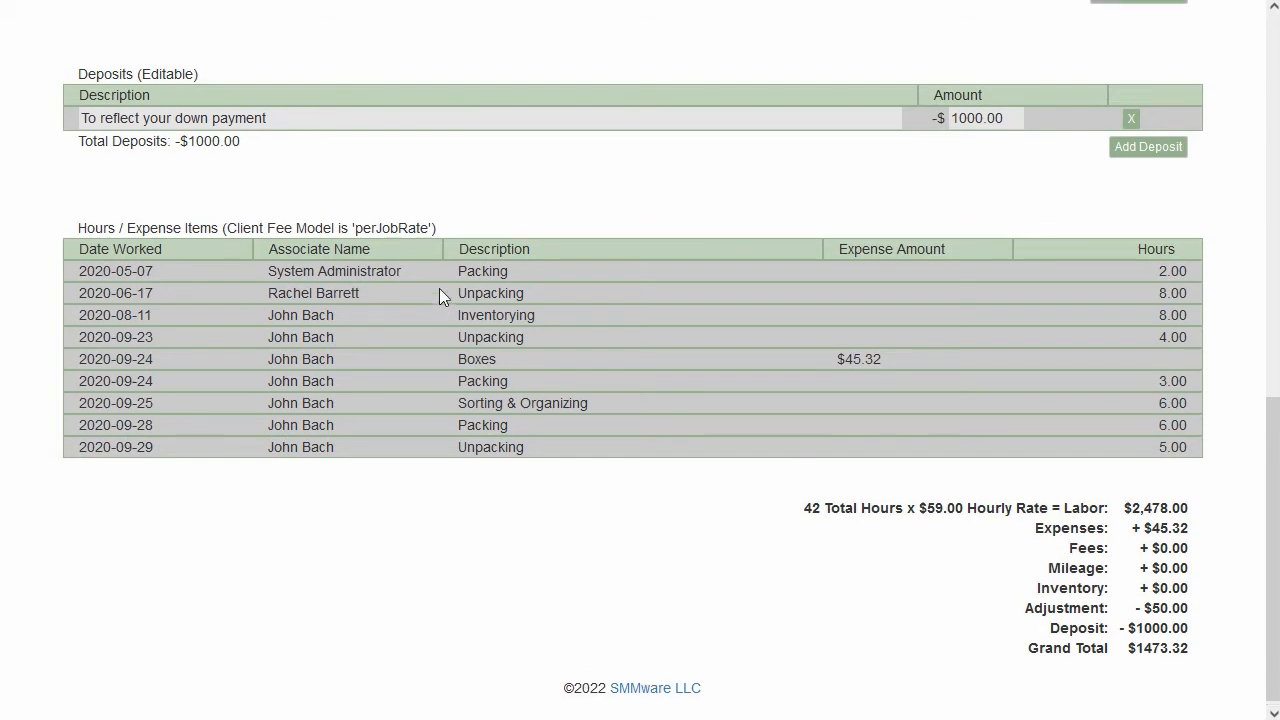
pyautogui.click(281, 12)
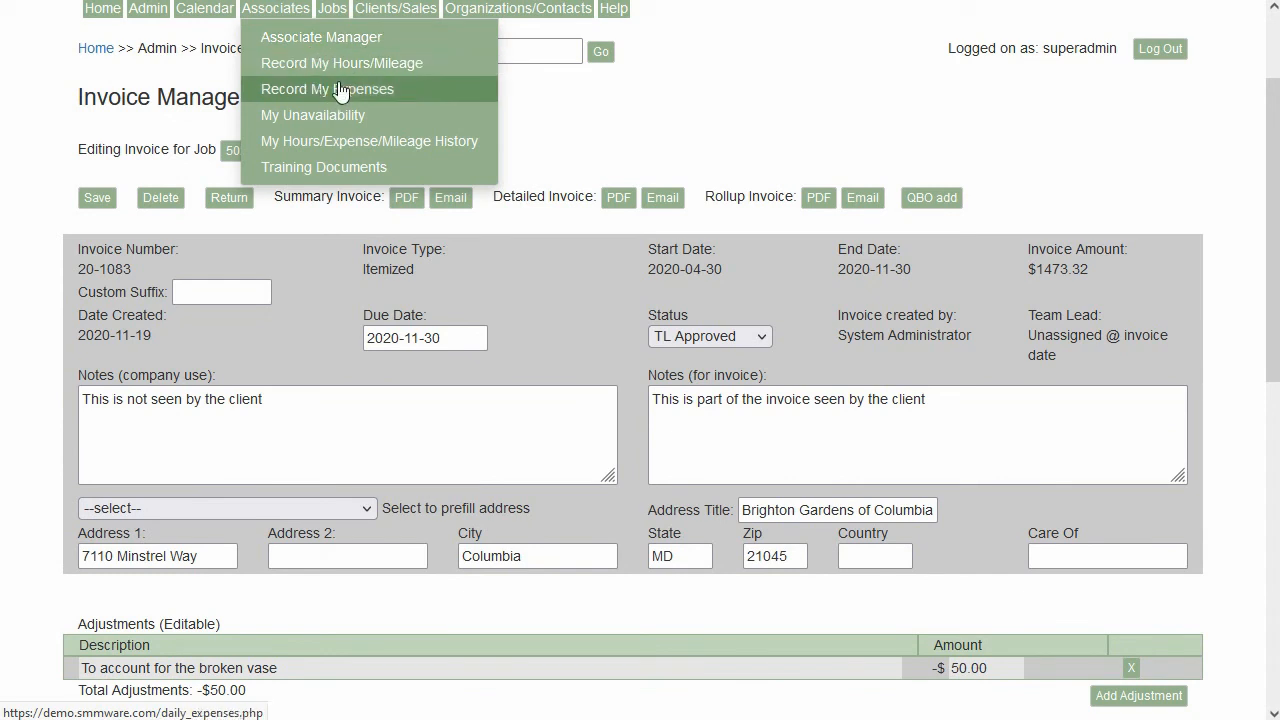
pyautogui.click(680, 120)
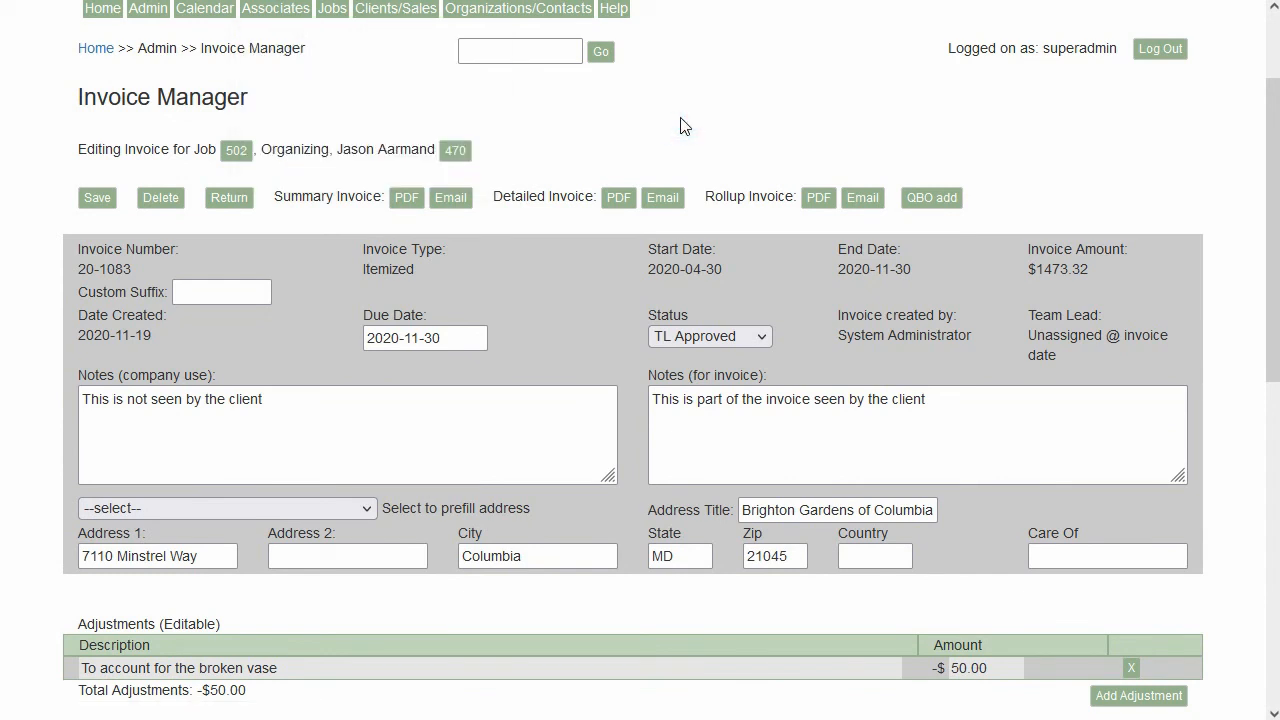